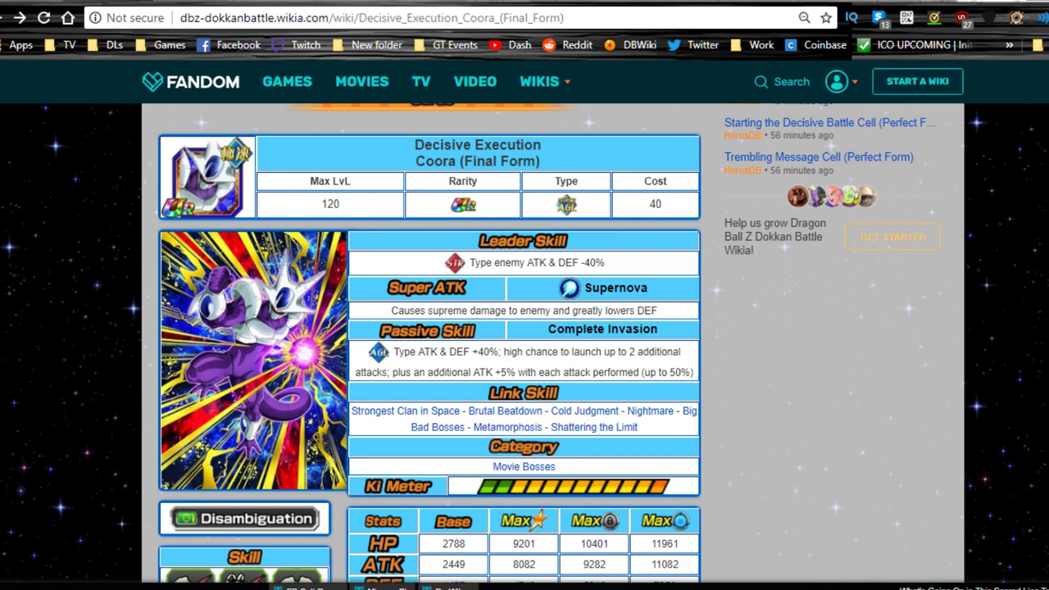
Step: Highlight the card title and the leader skill text on the Decisive Execution Coora (Final Form) page
{"action": "left_click_drag", "start_coordinate": [414, 144], "coordinate": [508, 162]}
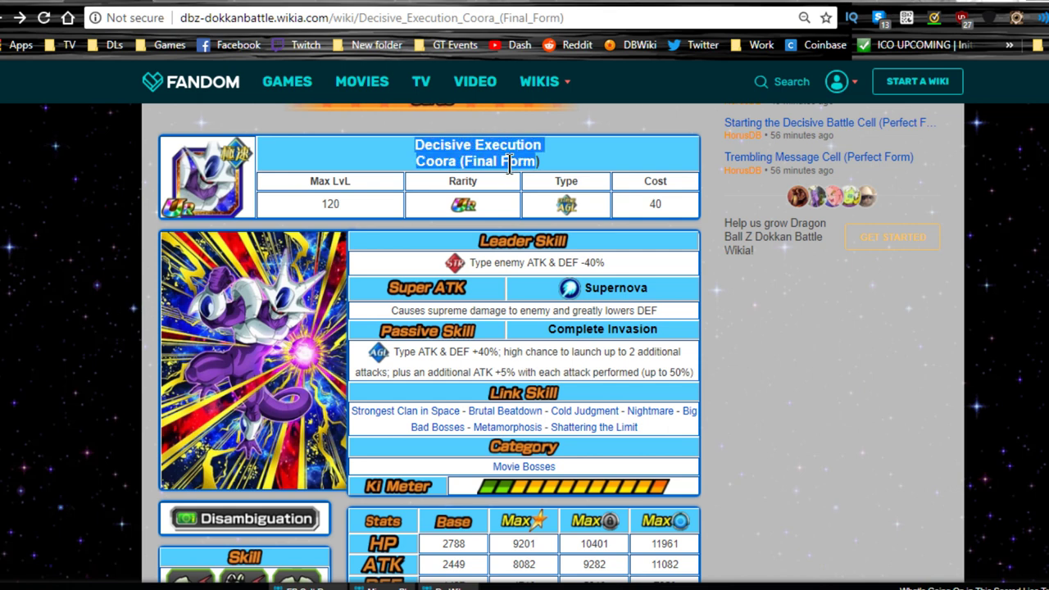
{"action": "left_click", "coordinate": [508, 161]}
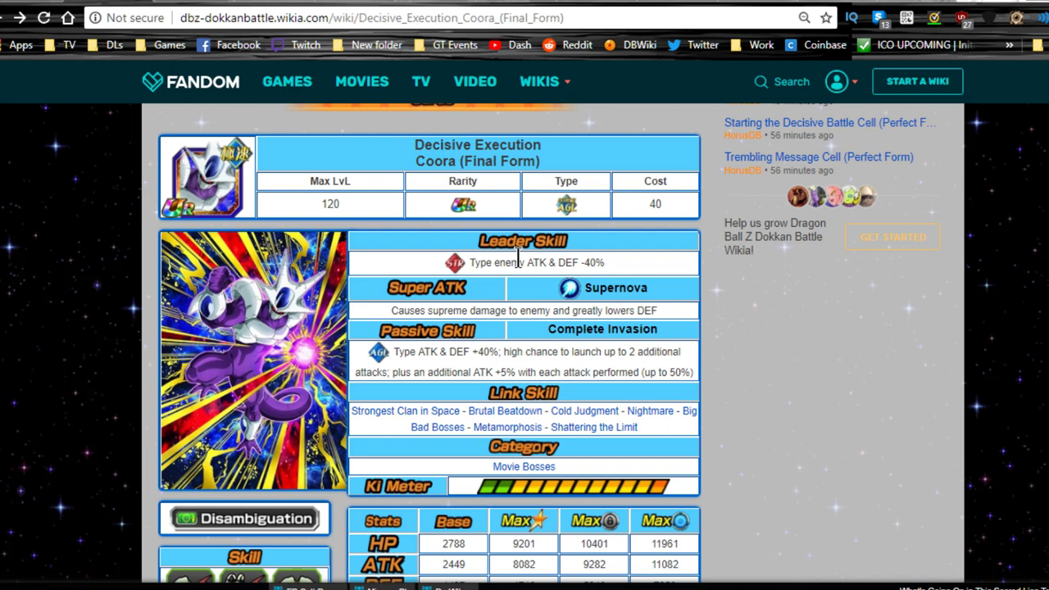
{"action": "left_click_drag", "start_coordinate": [603, 263], "coordinate": [447, 262]}
{"action": "left_click", "coordinate": [656, 278]}
Step: Open the pre-awakening Ultimate Transformation Coora (Final Form) page and review its link skills, stats, acquisition sources and awakening requirements
{"action": "mouse_move", "coordinate": [332, 277]}
{"action": "scroll", "coordinate": [332, 277], "scroll_direction": "down", "scroll_amount": 4}
{"action": "left_click", "coordinate": [568, 403]}
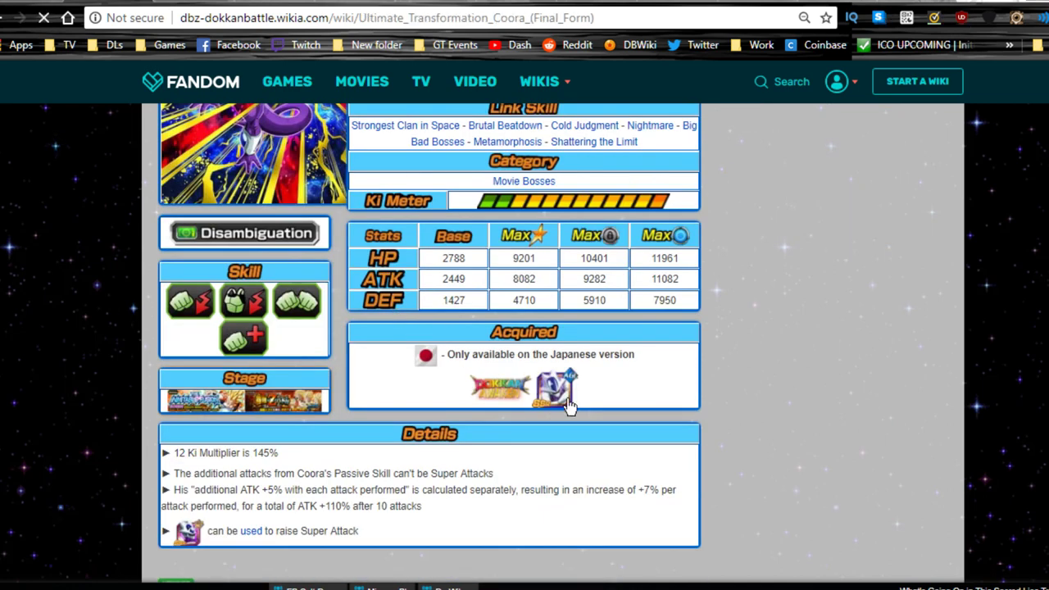
{"action": "left_click_drag", "start_coordinate": [159, 231], "coordinate": [498, 230]}
{"action": "scroll", "coordinate": [498, 234], "scroll_direction": "down", "scroll_amount": 2}
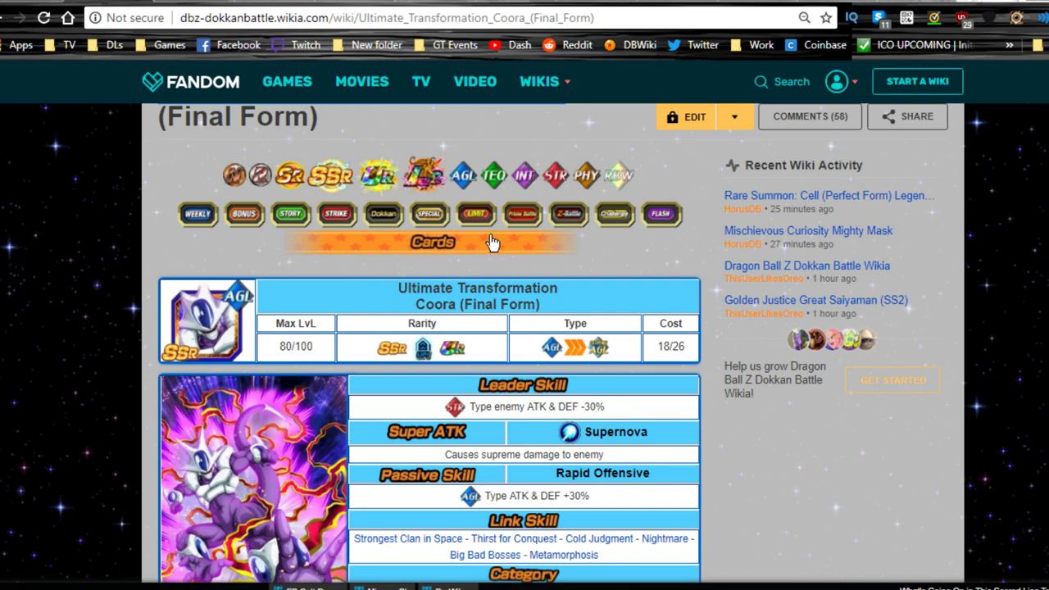
{"action": "scroll", "coordinate": [488, 246], "scroll_direction": "down", "scroll_amount": 4}
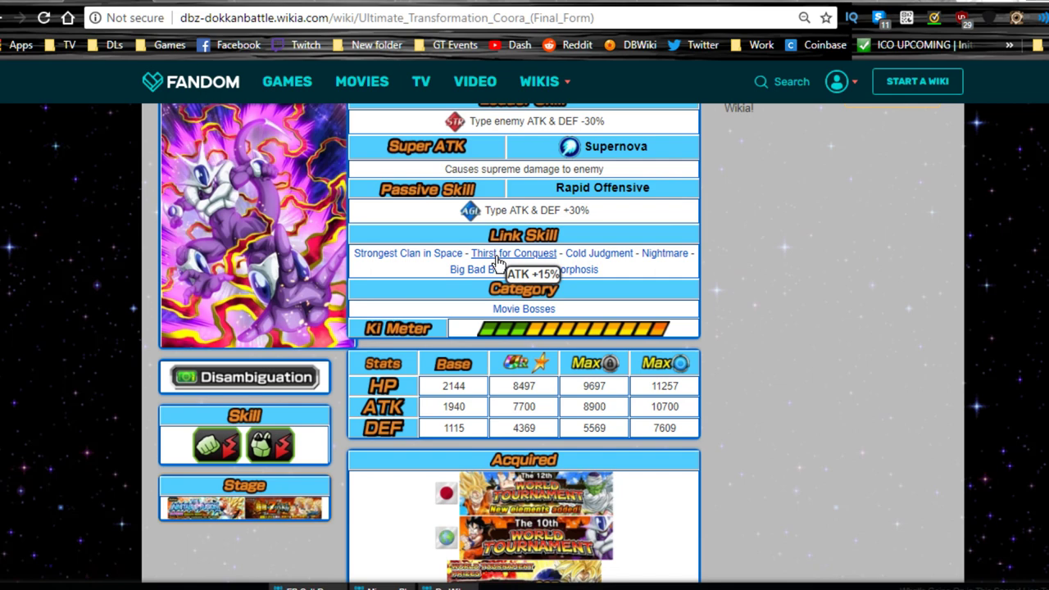
{"action": "scroll", "coordinate": [520, 279], "scroll_direction": "down", "scroll_amount": 2}
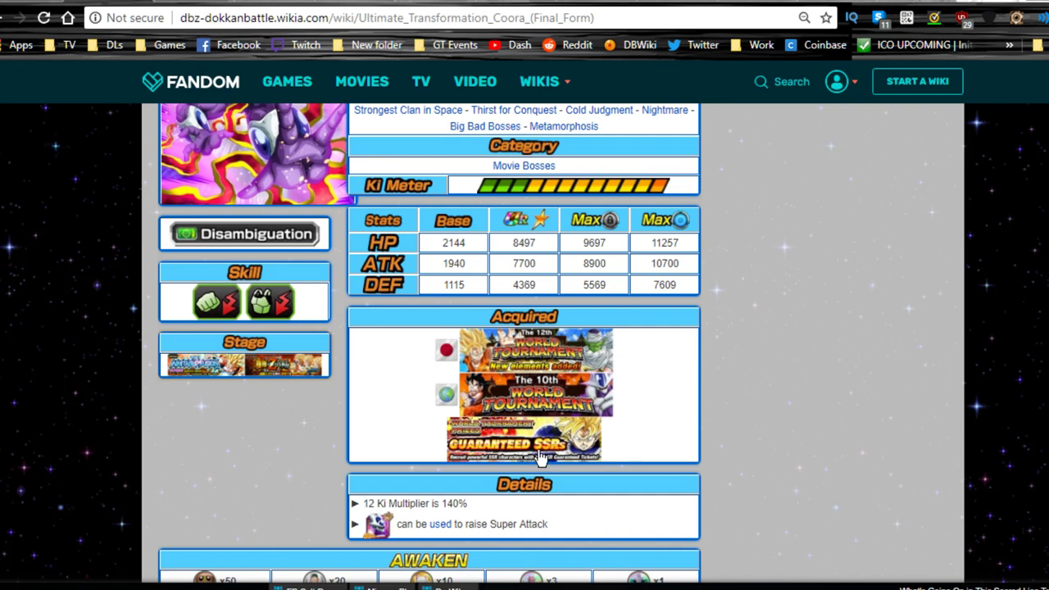
{"action": "scroll", "coordinate": [693, 415], "scroll_direction": "down", "scroll_amount": 2}
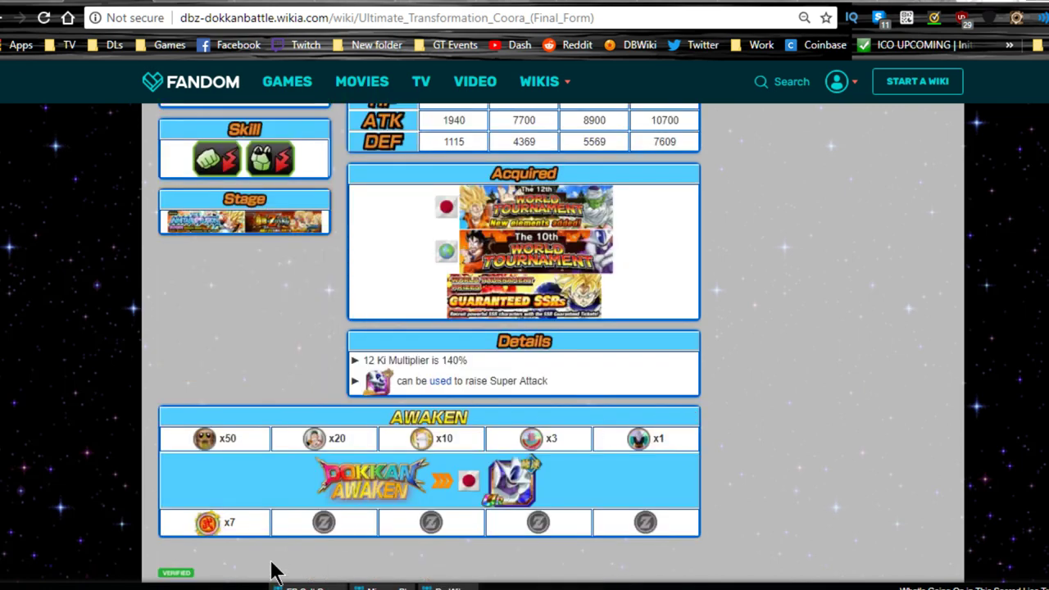
Step: Return to the awakened Decisive Execution Coora (Final Form) page and highlight its leader skill text
{"action": "left_click", "coordinate": [509, 506]}
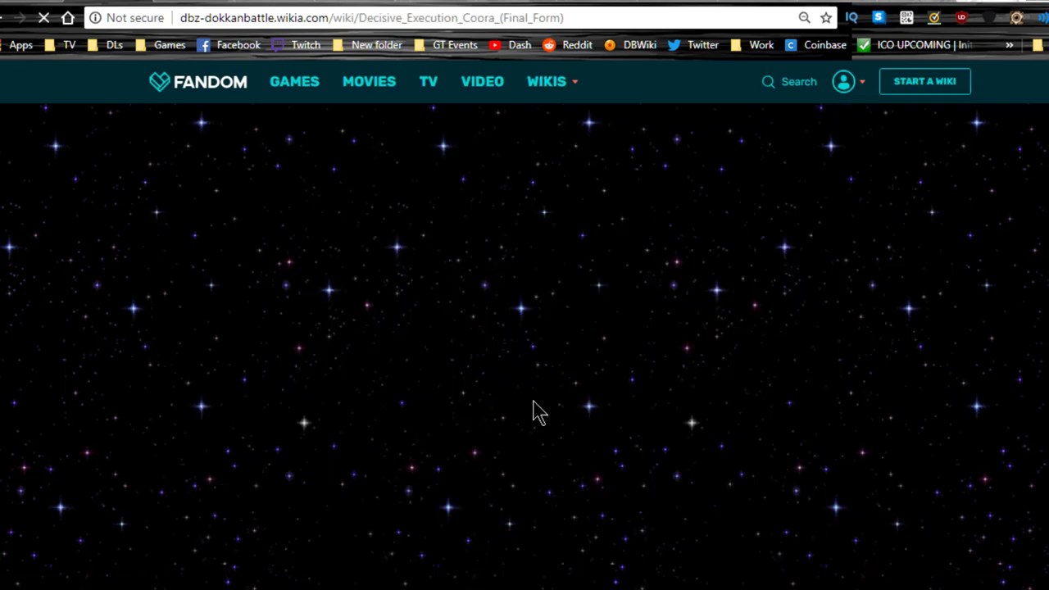
{"action": "scroll", "coordinate": [279, 316], "scroll_direction": "down", "scroll_amount": 2}
{"action": "scroll", "coordinate": [277, 311], "scroll_direction": "down", "scroll_amount": 2}
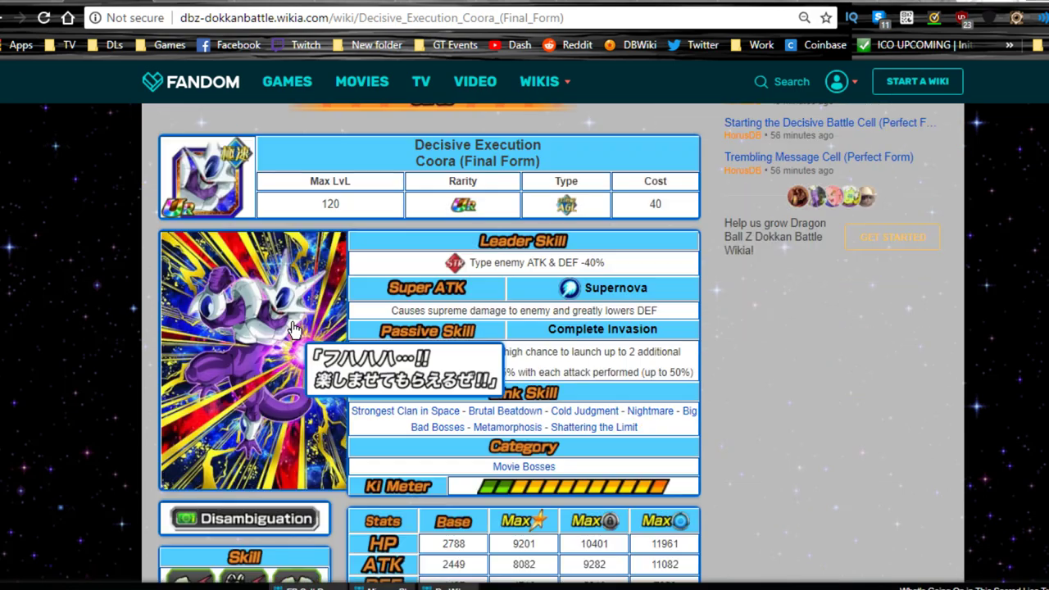
{"action": "triple_click", "coordinate": [547, 274]}
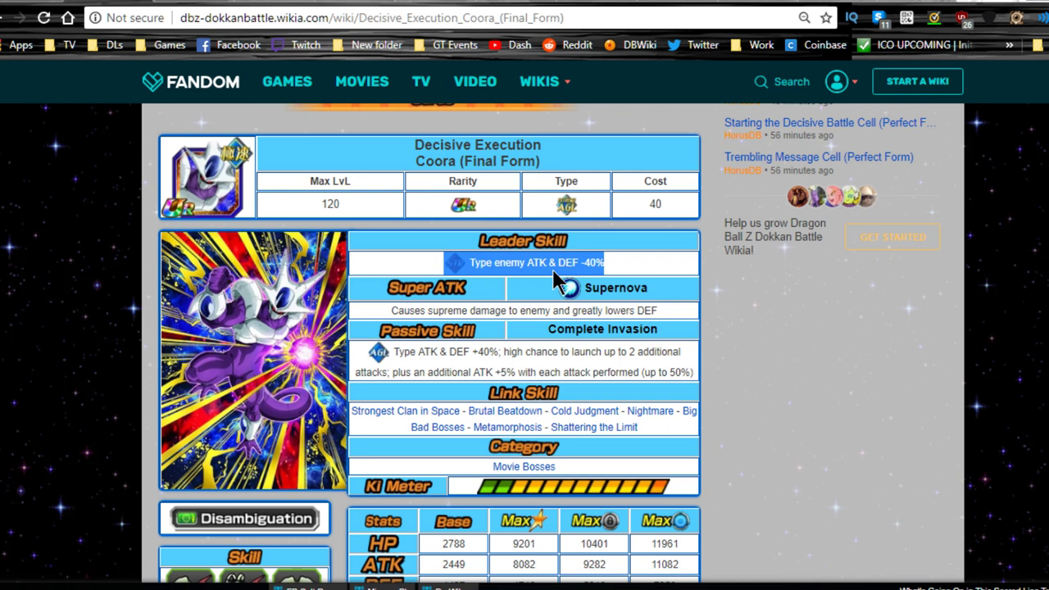
{"action": "left_click_drag", "start_coordinate": [469, 263], "coordinate": [611, 262]}
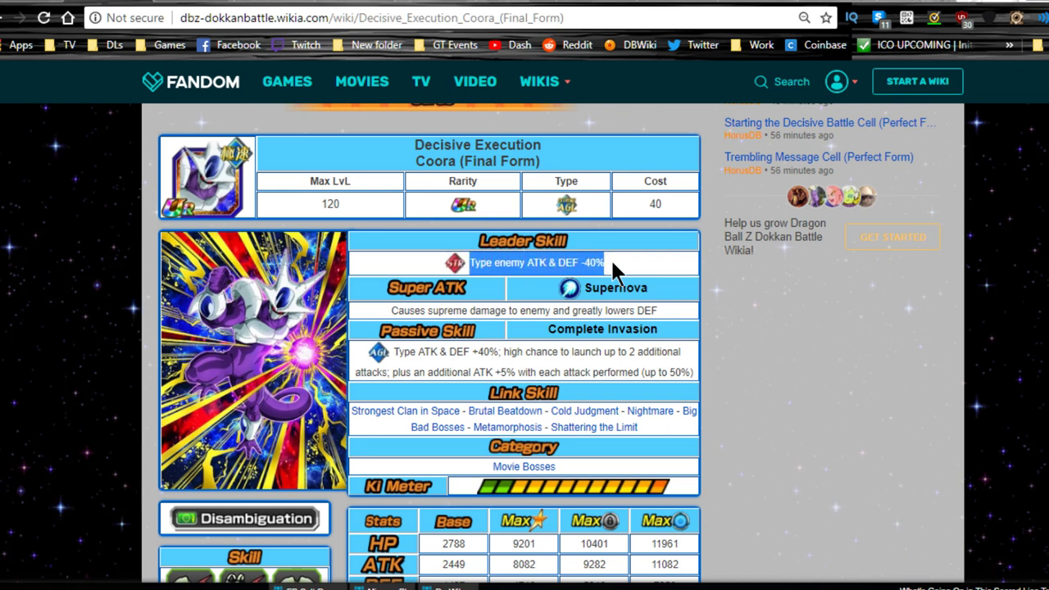
{"action": "left_click", "coordinate": [612, 262]}
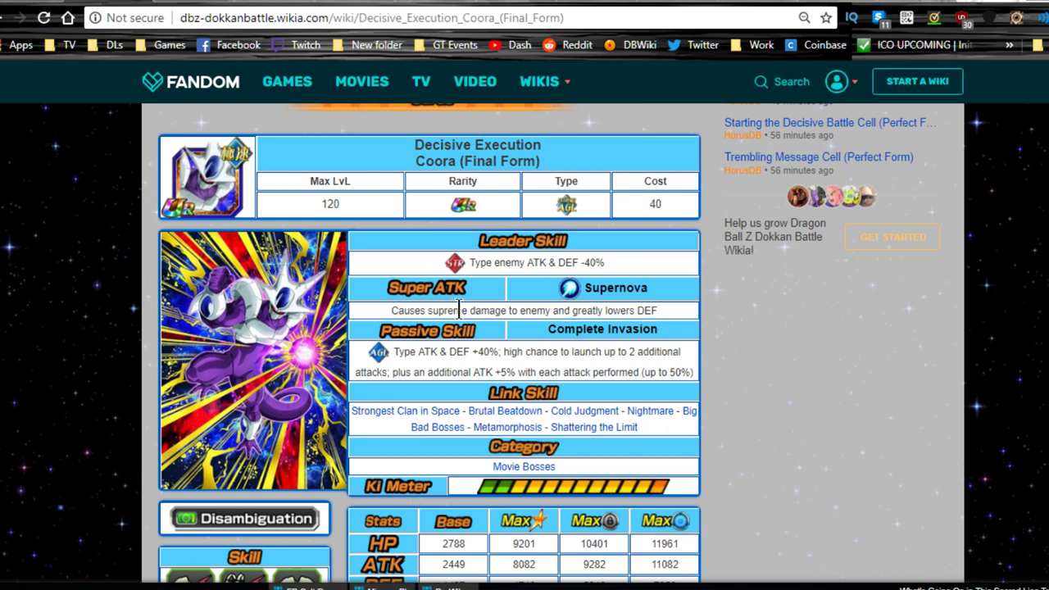
Step: Highlight the super attack's "greatly lowers DEF" effect and compare it with the DEF part of the leader skill
{"action": "left_click_drag", "start_coordinate": [569, 311], "coordinate": [660, 308]}
{"action": "left_click", "coordinate": [671, 312]}
{"action": "left_click_drag", "start_coordinate": [559, 262], "coordinate": [620, 281]}
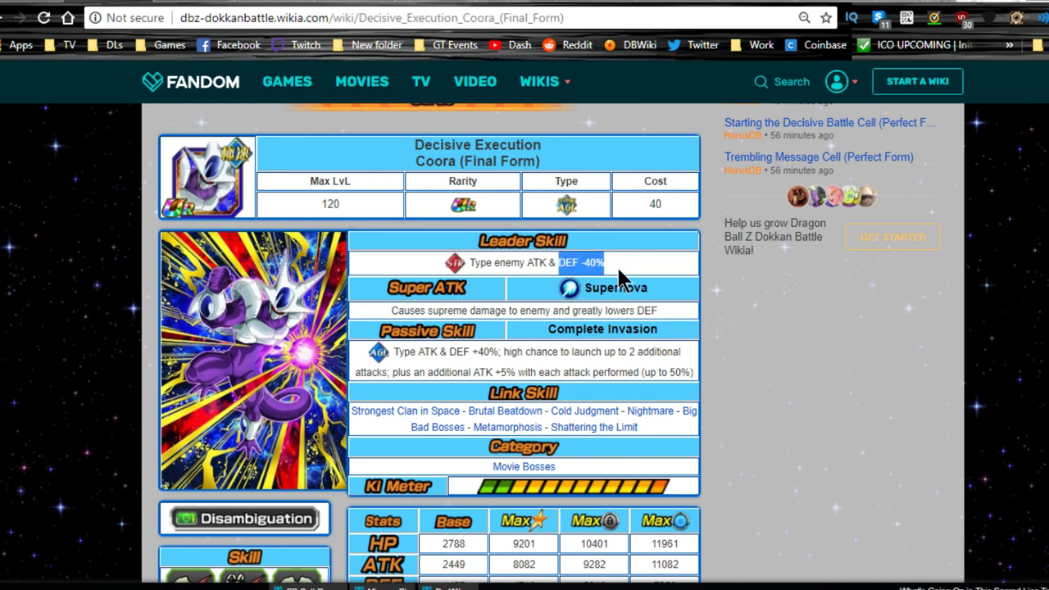
{"action": "left_click", "coordinate": [620, 279]}
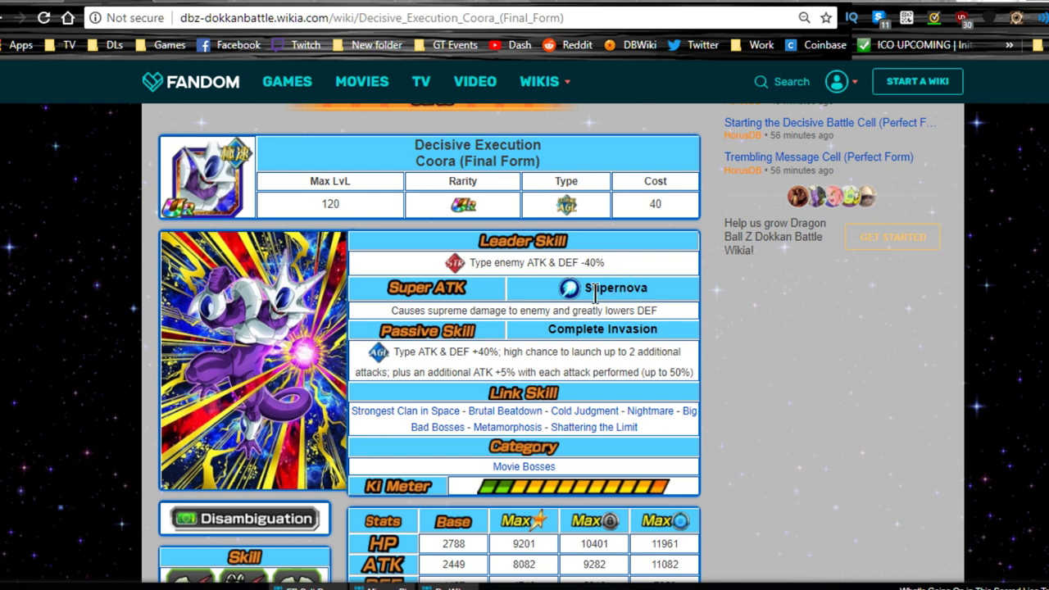
{"action": "left_click_drag", "start_coordinate": [572, 310], "coordinate": [662, 307]}
{"action": "left_click", "coordinate": [666, 305]}
{"action": "left_click_drag", "start_coordinate": [572, 311], "coordinate": [643, 303]}
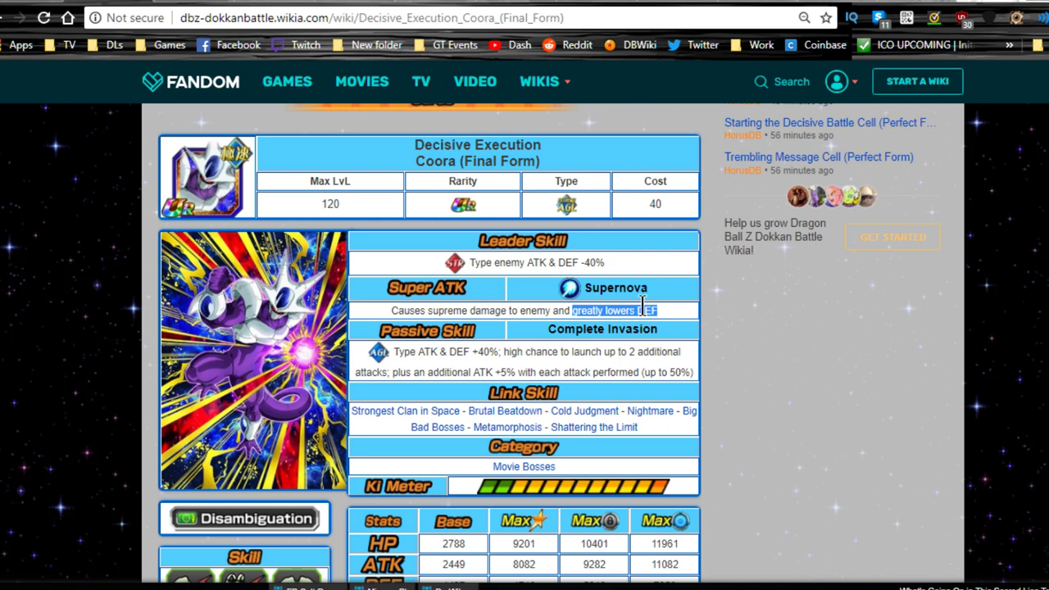
{"action": "left_click", "coordinate": [643, 305]}
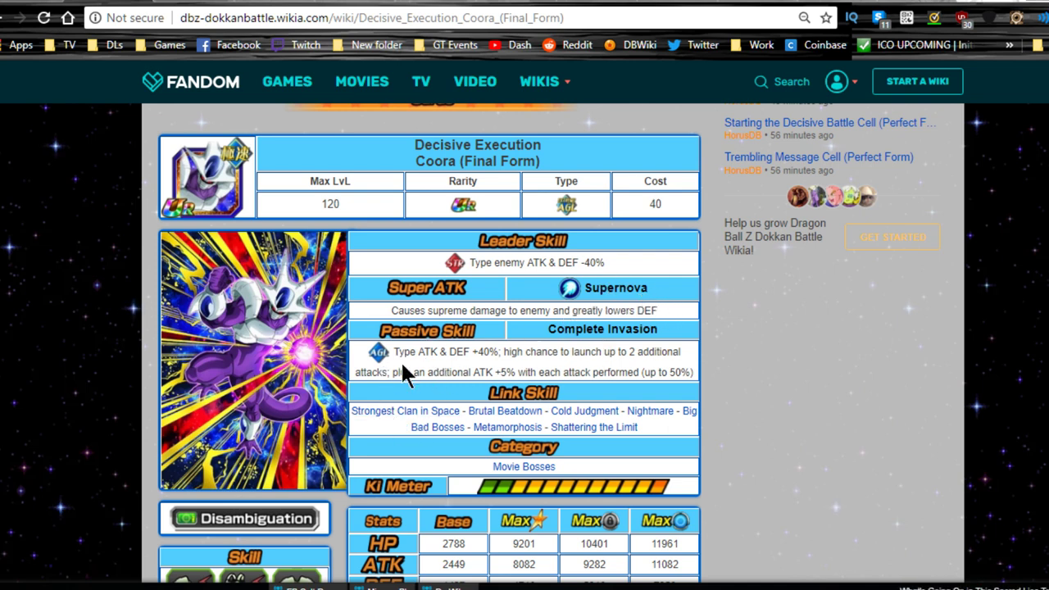
Step: Highlight the passive skill's AGL type ATK & DEF boost and its chance to launch additional attacks
{"action": "left_click_drag", "start_coordinate": [393, 352], "coordinate": [370, 353]}
{"action": "left_click", "coordinate": [482, 352]}
{"action": "left_click", "coordinate": [441, 359]}
{"action": "triple_click", "coordinate": [448, 361]}
{"action": "left_click", "coordinate": [450, 361]}
{"action": "left_click_drag", "start_coordinate": [485, 354], "coordinate": [716, 358]}
{"action": "left_click", "coordinate": [496, 369]}
{"action": "left_click", "coordinate": [716, 357]}
Step: Examine Coora's stats and the Details notes on additional attacks, checking them against the passive skill text
{"action": "mouse_move", "coordinate": [498, 432]}
{"action": "scroll", "coordinate": [809, 418], "scroll_direction": "down", "scroll_amount": 3}
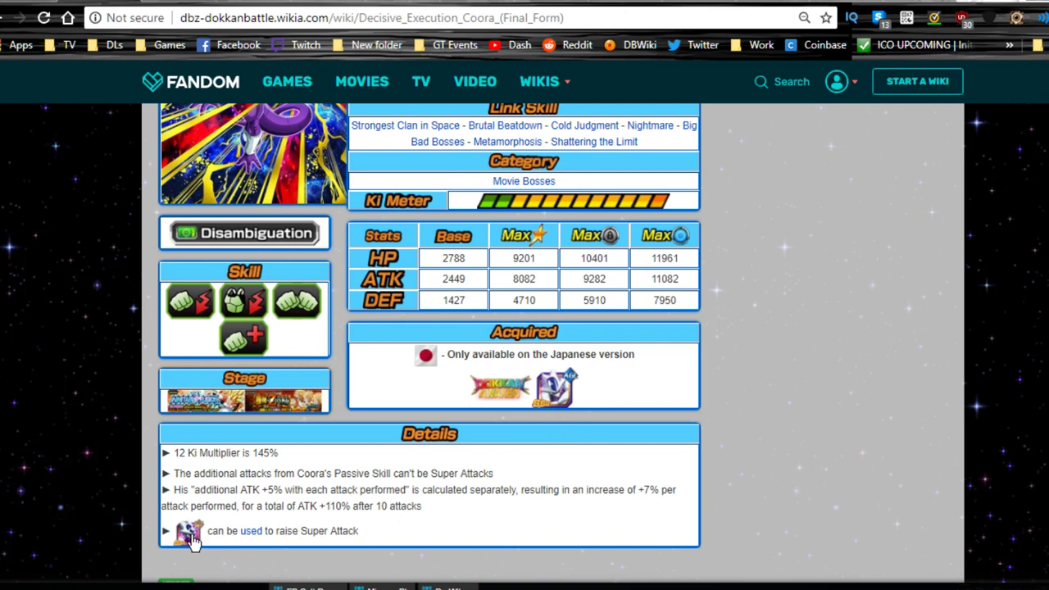
{"action": "scroll", "coordinate": [191, 537], "scroll_direction": "up", "scroll_amount": 2}
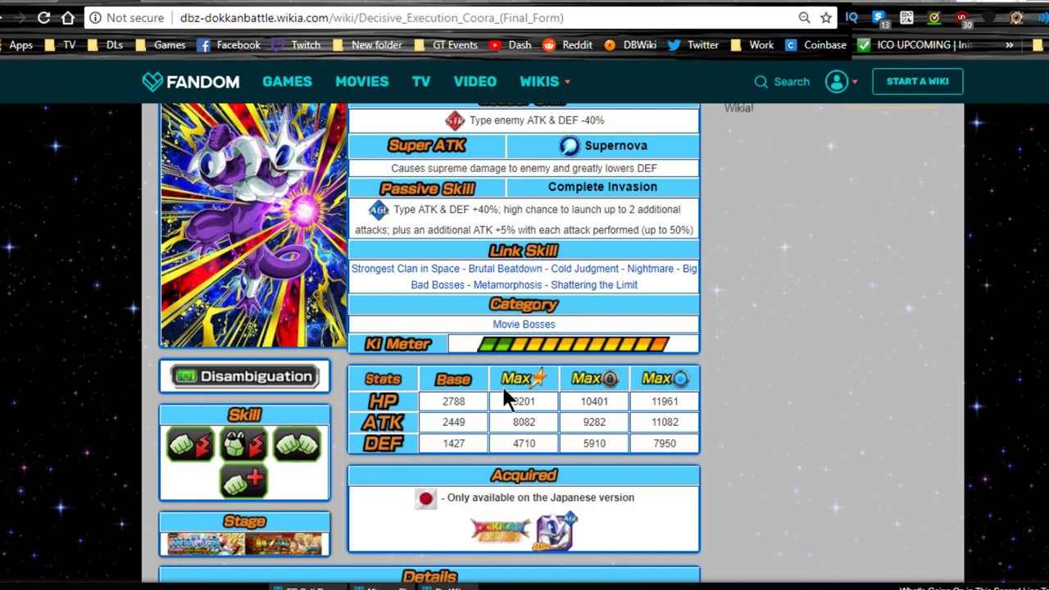
{"action": "scroll", "coordinate": [504, 392], "scroll_direction": "up", "scroll_amount": 2}
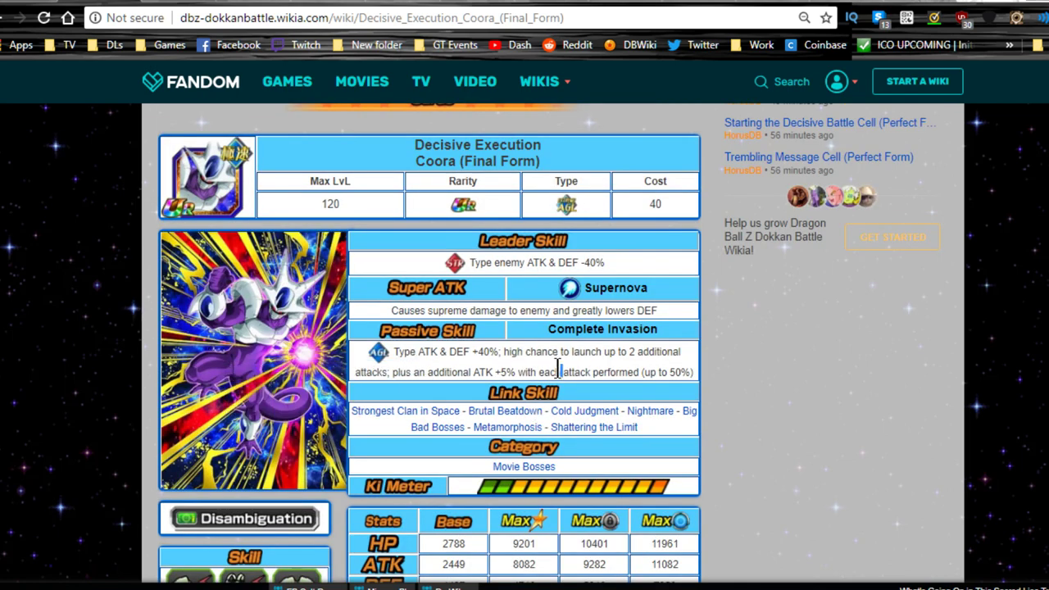
{"action": "triple_click", "coordinate": [557, 364]}
{"action": "left_click", "coordinate": [561, 360]}
{"action": "scroll", "coordinate": [562, 368], "scroll_direction": "down", "scroll_amount": 4}
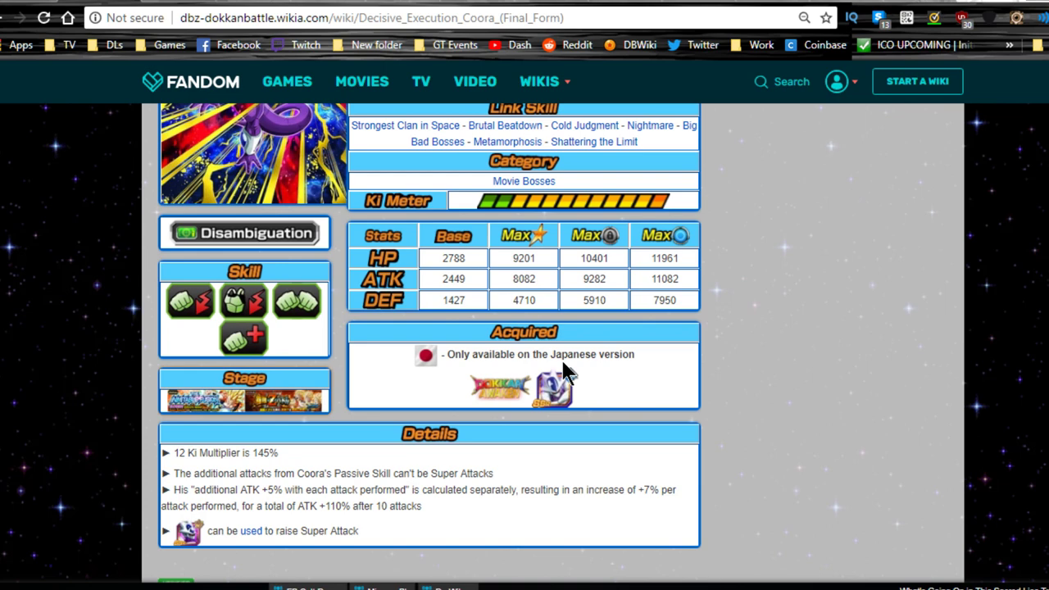
{"action": "scroll", "coordinate": [563, 371], "scroll_direction": "up", "scroll_amount": 4}
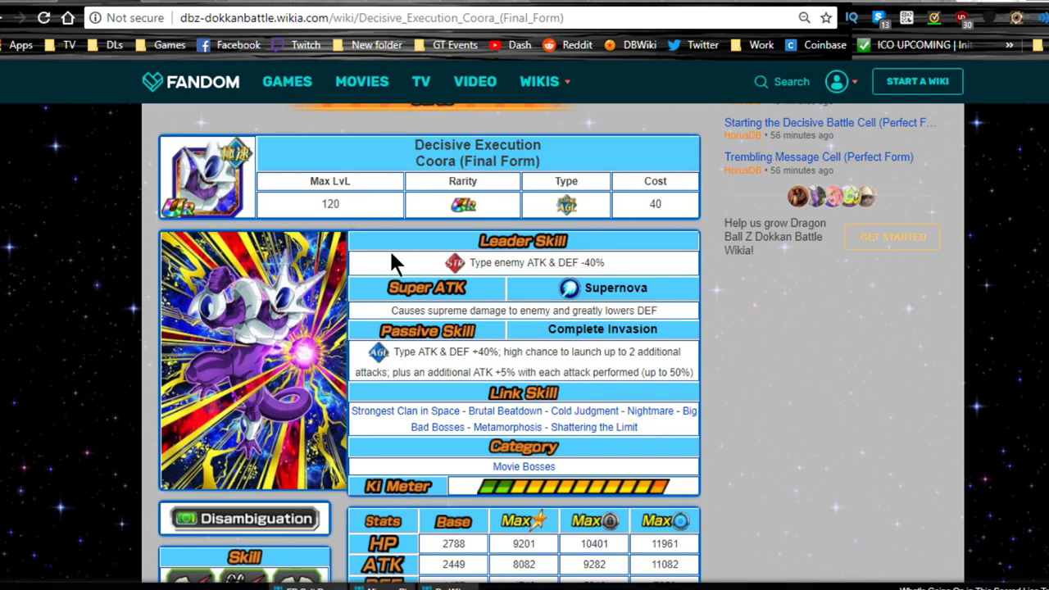
Step: View the Metamorphosis link skill page from Coora's links and switch to the team builder's link diagram
{"action": "left_click", "coordinate": [497, 427]}
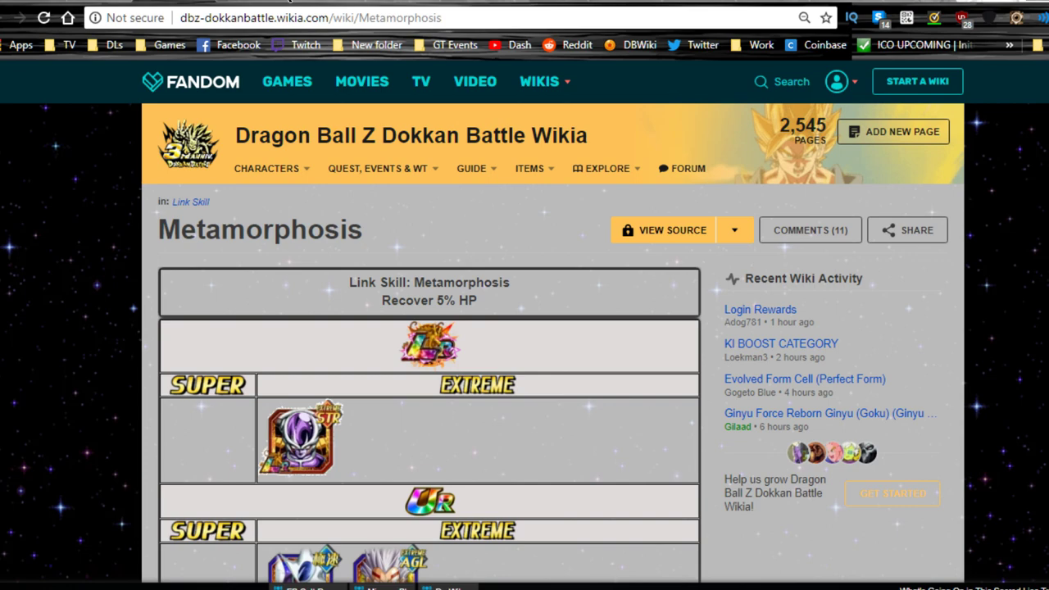
{"action": "left_click", "coordinate": [279, 2]}
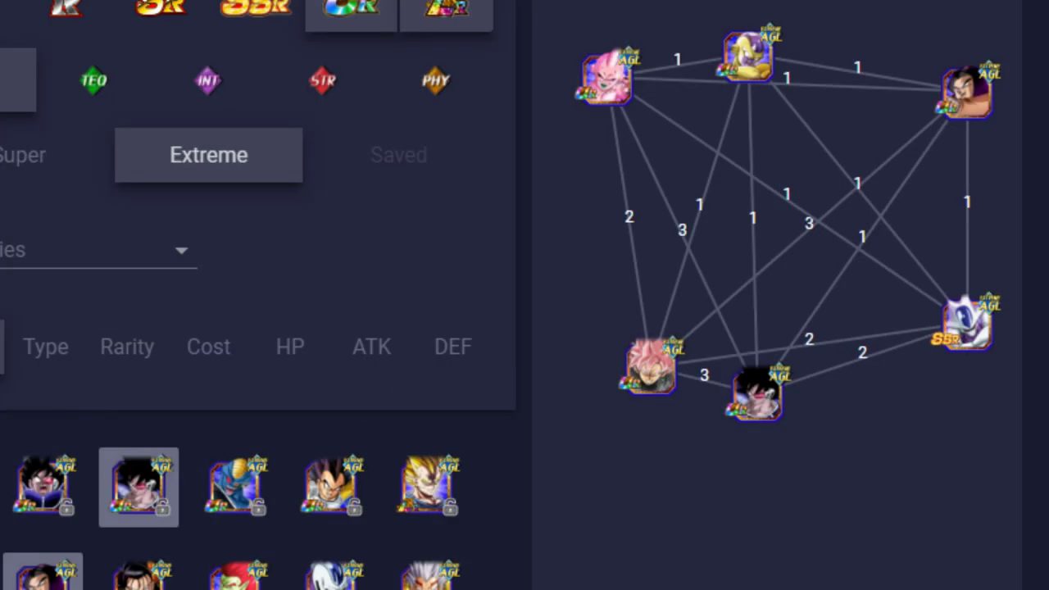
Step: Reposition the SSR Coora card in the team link diagram, placing it slightly higher beneath the Android 17 card
{"action": "scroll", "coordinate": [524, 295], "scroll_direction": "up", "scroll_amount": 3}
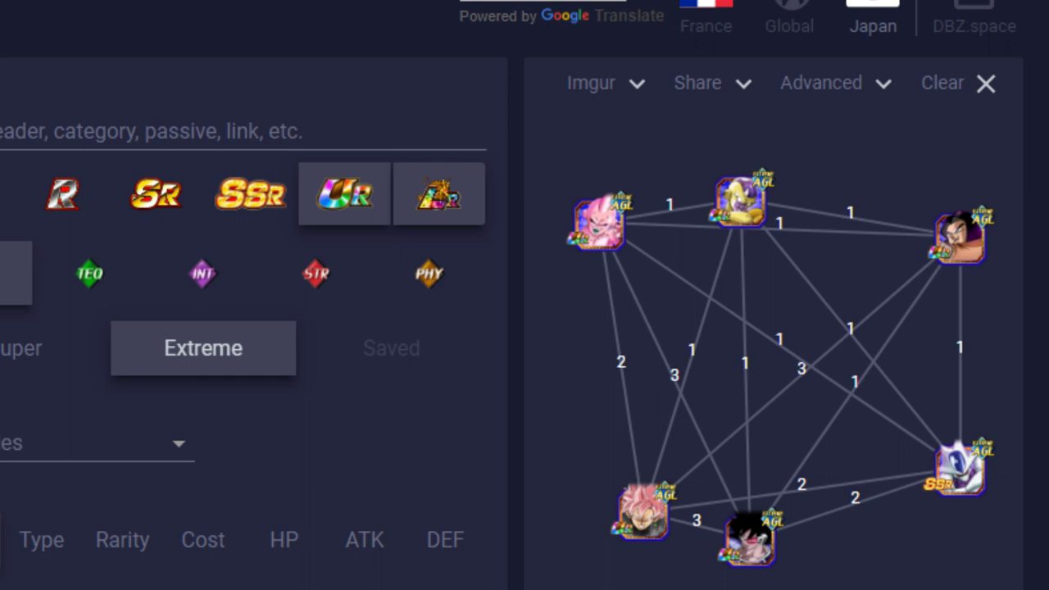
{"action": "left_click_drag", "start_coordinate": [959, 463], "coordinate": [922, 484]}
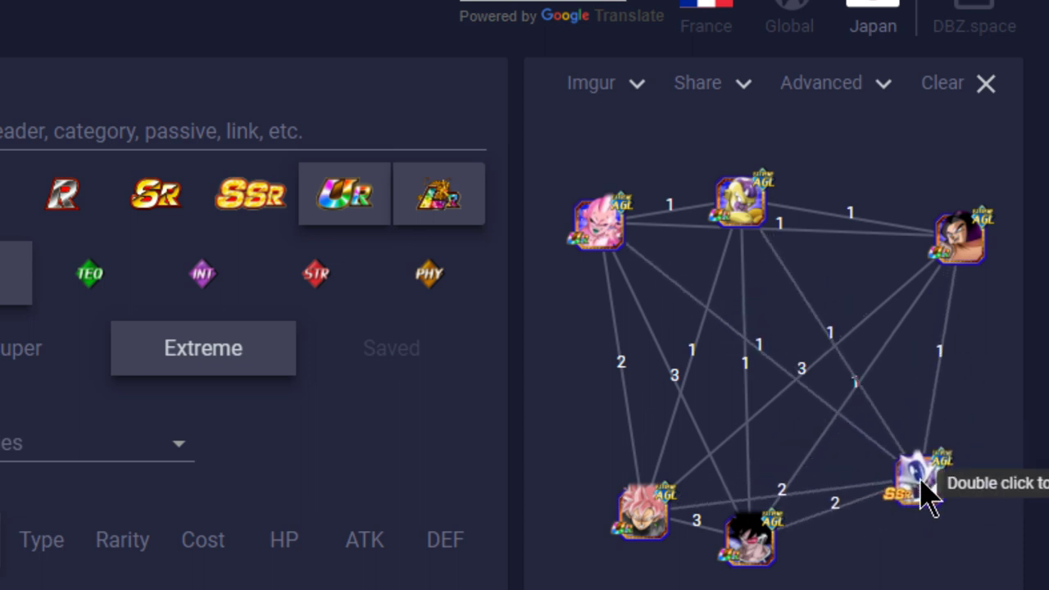
{"action": "left_click_drag", "start_coordinate": [733, 234], "coordinate": [667, 321]}
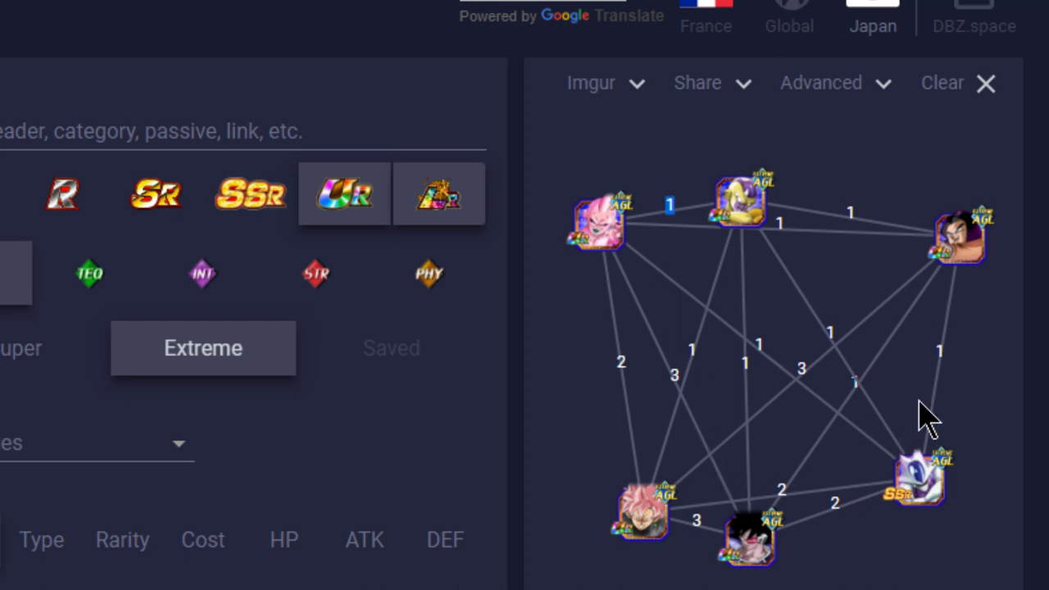
{"action": "left_click_drag", "start_coordinate": [939, 502], "coordinate": [975, 434]}
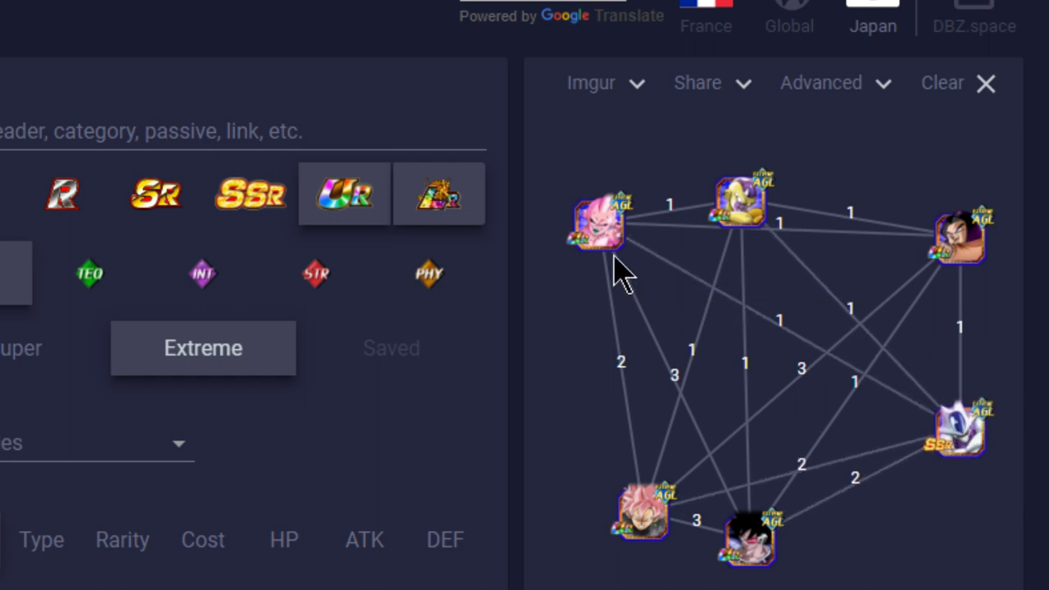
Step: Adjust Buu (Kid)'s place in the link diagram, and view the card's details, highlighting its Skill Copy passive
{"action": "left_click_drag", "start_coordinate": [611, 240], "coordinate": [606, 202]}
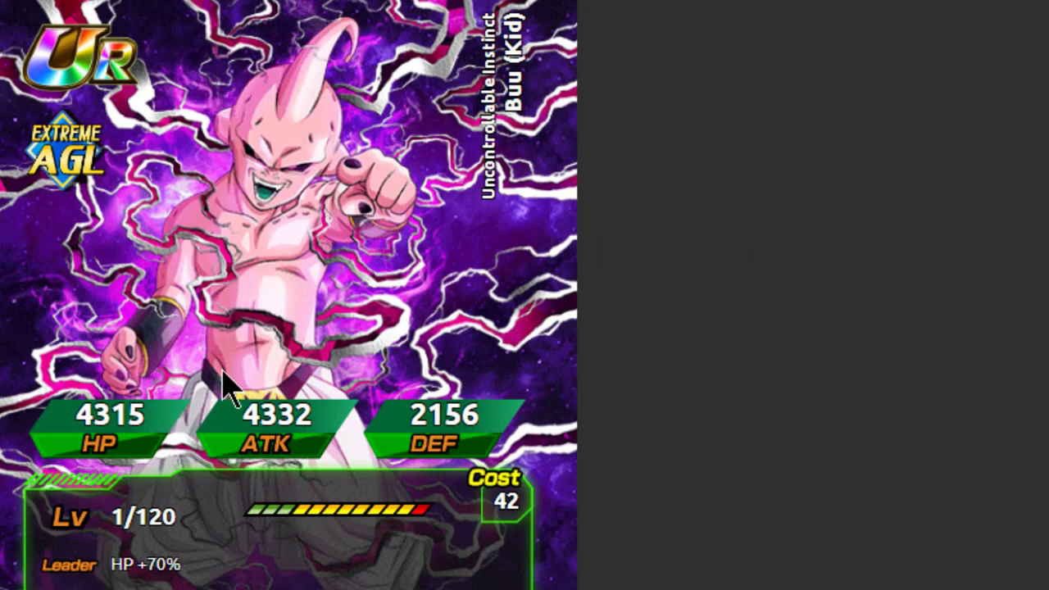
{"action": "scroll", "coordinate": [287, 295], "scroll_direction": "down", "scroll_amount": 5}
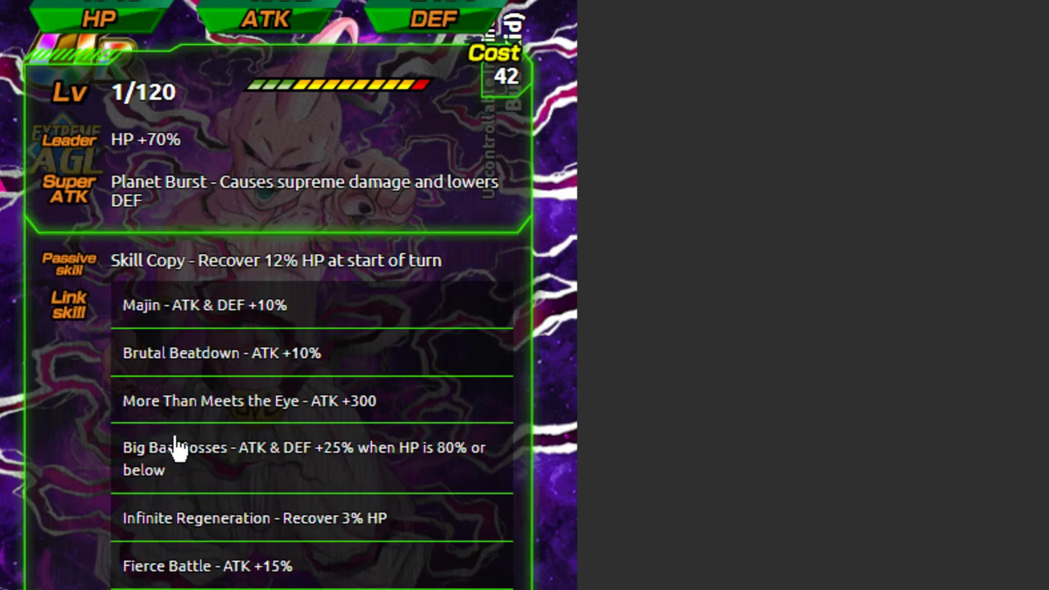
{"action": "triple_click", "coordinate": [272, 260]}
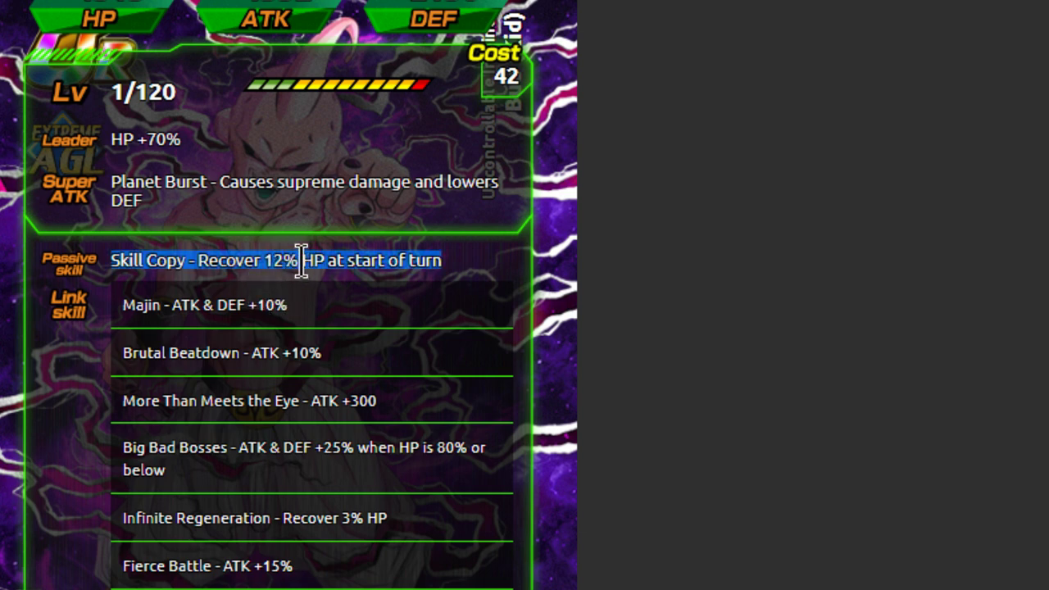
{"action": "triple_click", "coordinate": [293, 260]}
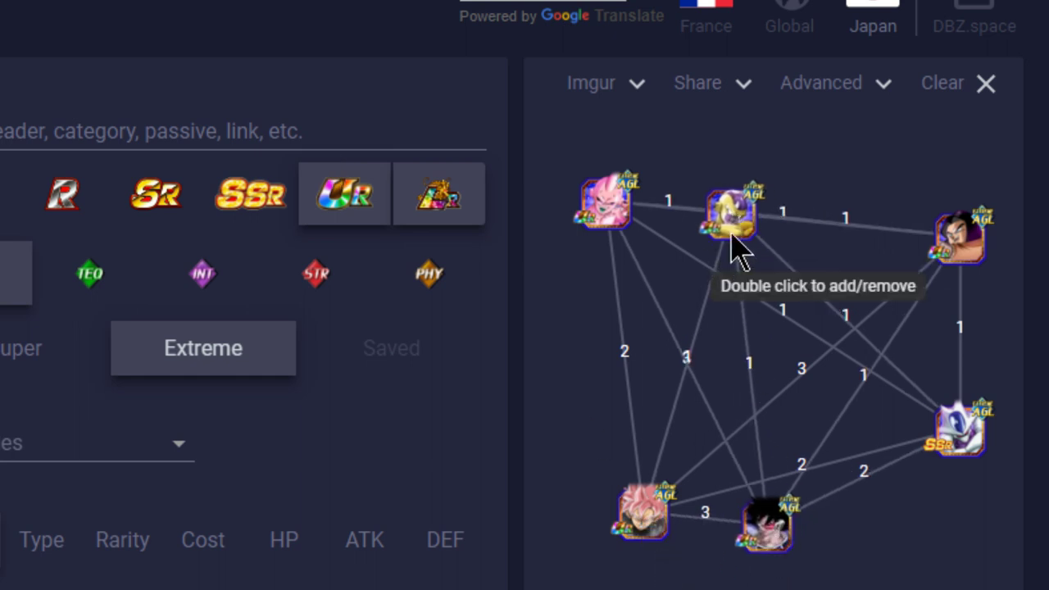
Step: Rearrange the Golden Frieza and Buu (Kid) cards in the upper part of the link diagram
{"action": "left_click_drag", "start_coordinate": [736, 260], "coordinate": [777, 190]}
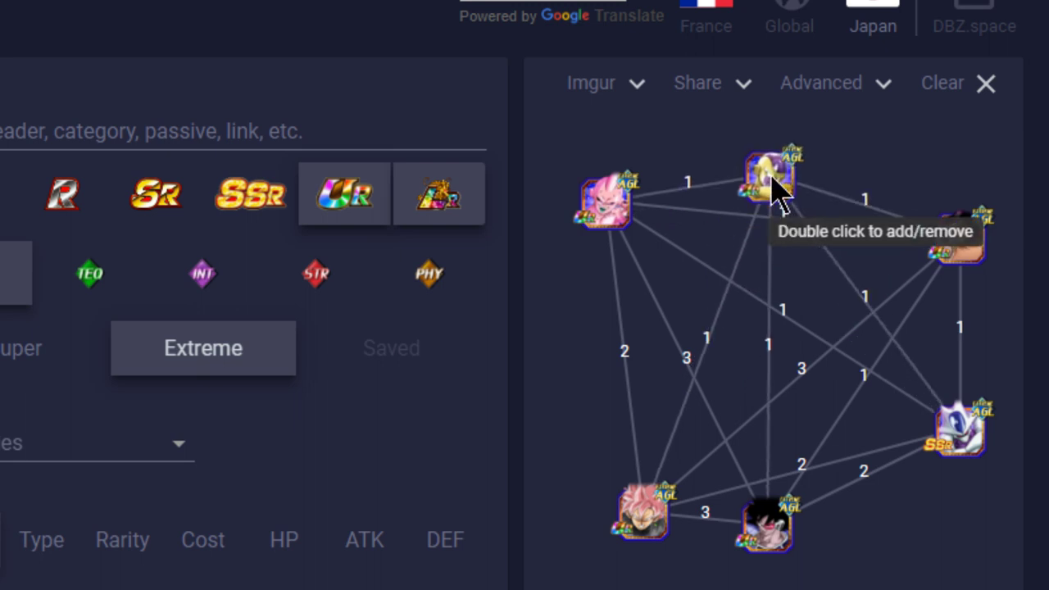
{"action": "left_click_drag", "start_coordinate": [584, 207], "coordinate": [616, 238]}
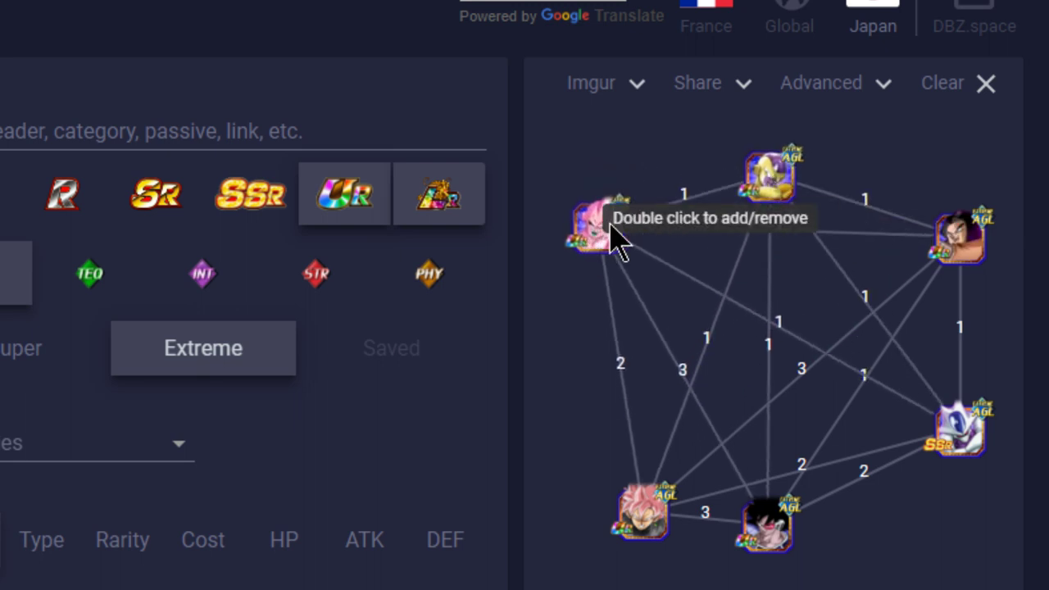
{"action": "left_click_drag", "start_coordinate": [791, 188], "coordinate": [747, 160]}
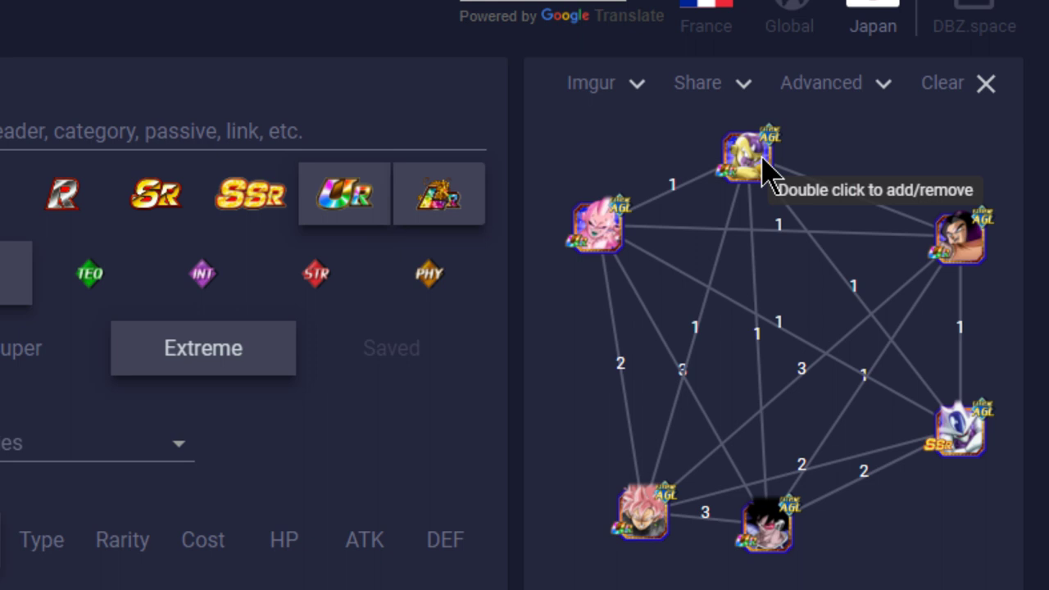
{"action": "left_click_drag", "start_coordinate": [738, 176], "coordinate": [742, 206]}
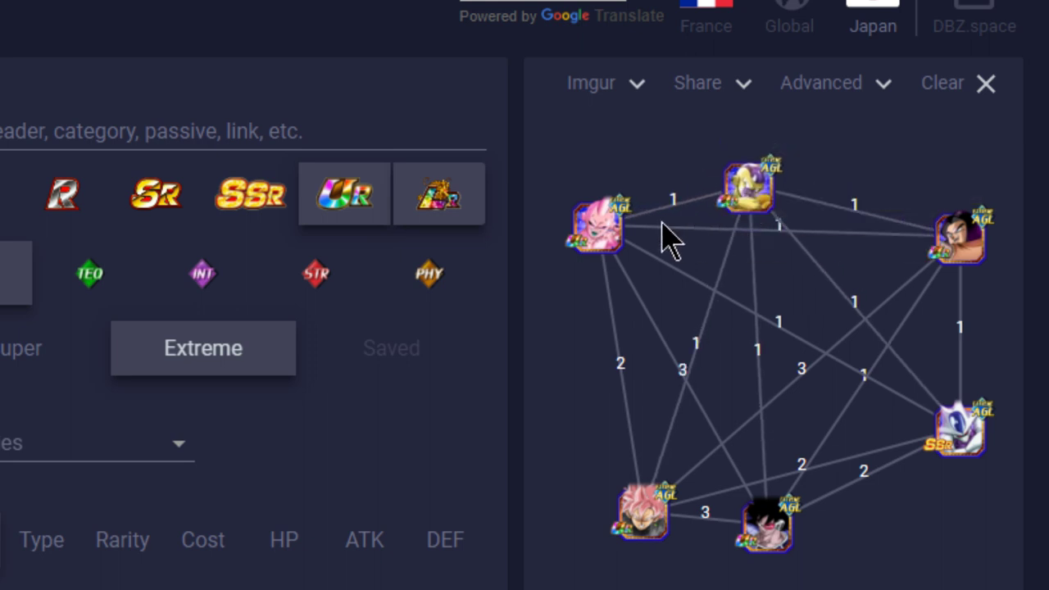
Step: Reposition Buu (Kid) lower and beside Golden Frieza in the link diagram, and raise Golden Frieza slightly above him
{"action": "left_click_drag", "start_coordinate": [604, 251], "coordinate": [615, 287]}
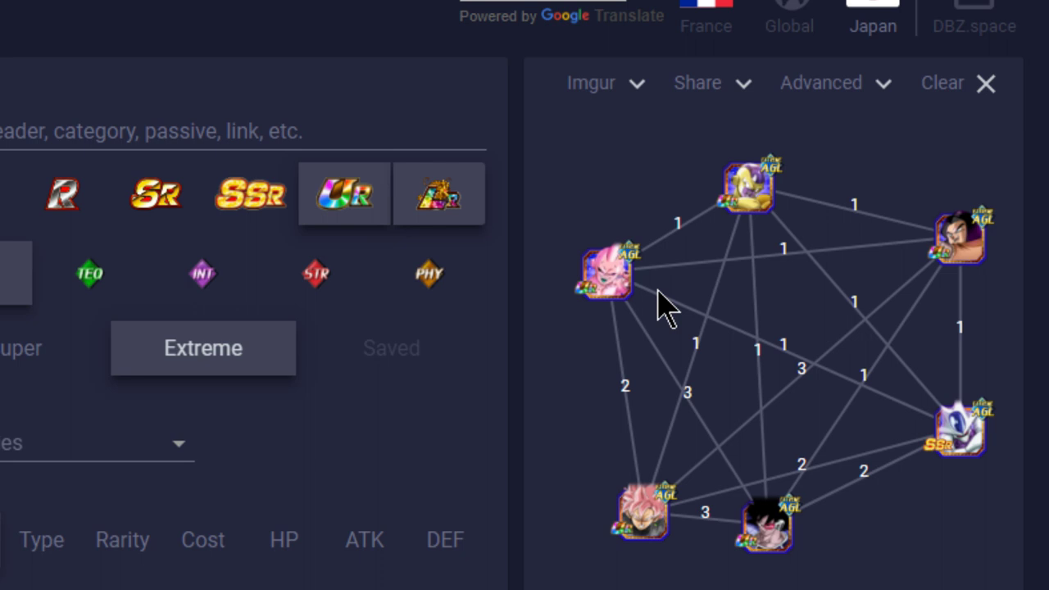
{"action": "left_click_drag", "start_coordinate": [624, 270], "coordinate": [641, 235]}
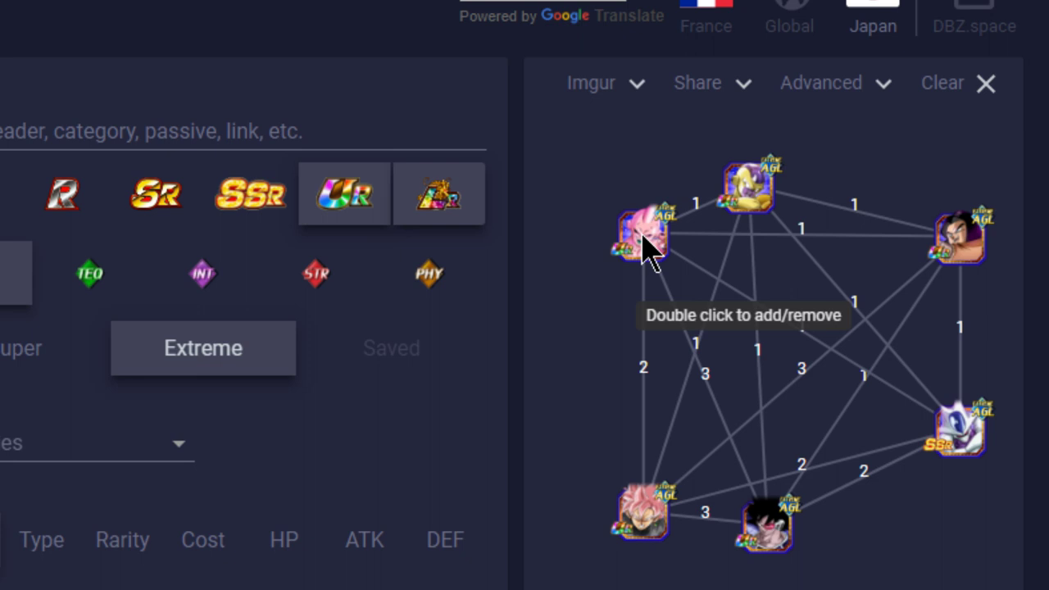
{"action": "left_click_drag", "start_coordinate": [647, 250], "coordinate": [649, 223]}
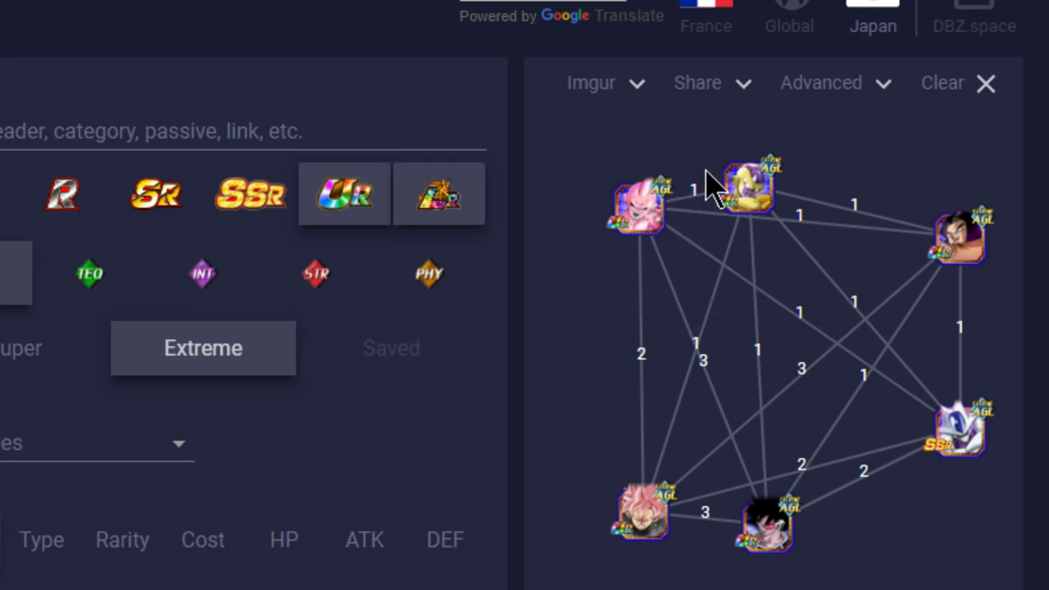
{"action": "mouse_move", "coordinate": [742, 182]}
{"action": "left_mouse_down"}
{"action": "mouse_move", "coordinate": [755, 159]}
{"action": "mouse_move", "coordinate": [752, 174]}
{"action": "mouse_move", "coordinate": [739, 164]}
{"action": "left_mouse_up"}
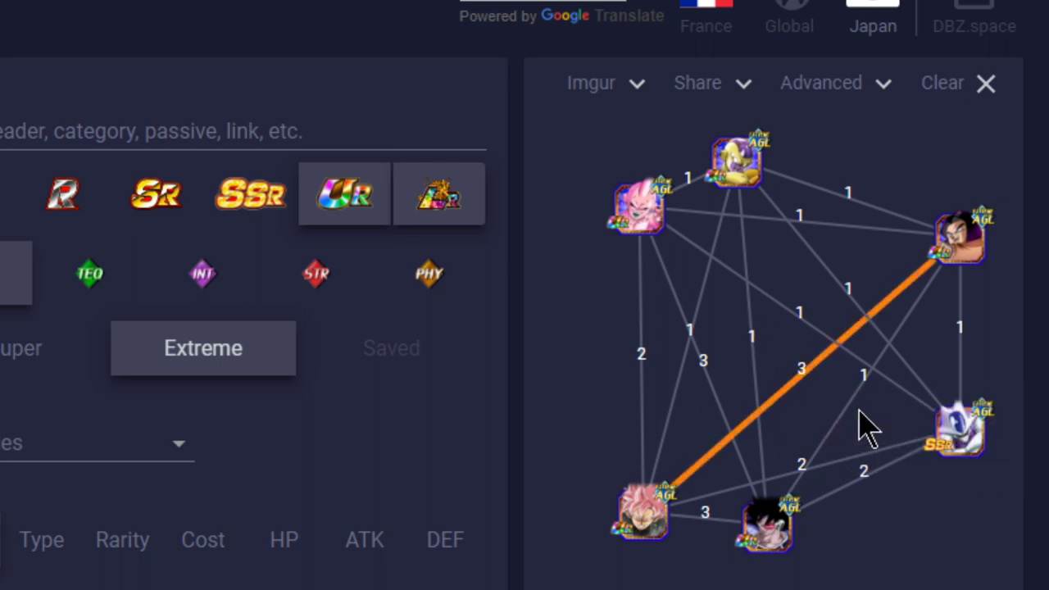
Step: Move the SSR Coora and Android 17 cards higher in the link diagram, keeping Coora beneath Android 17
{"action": "left_click_drag", "start_coordinate": [982, 452], "coordinate": [992, 394]}
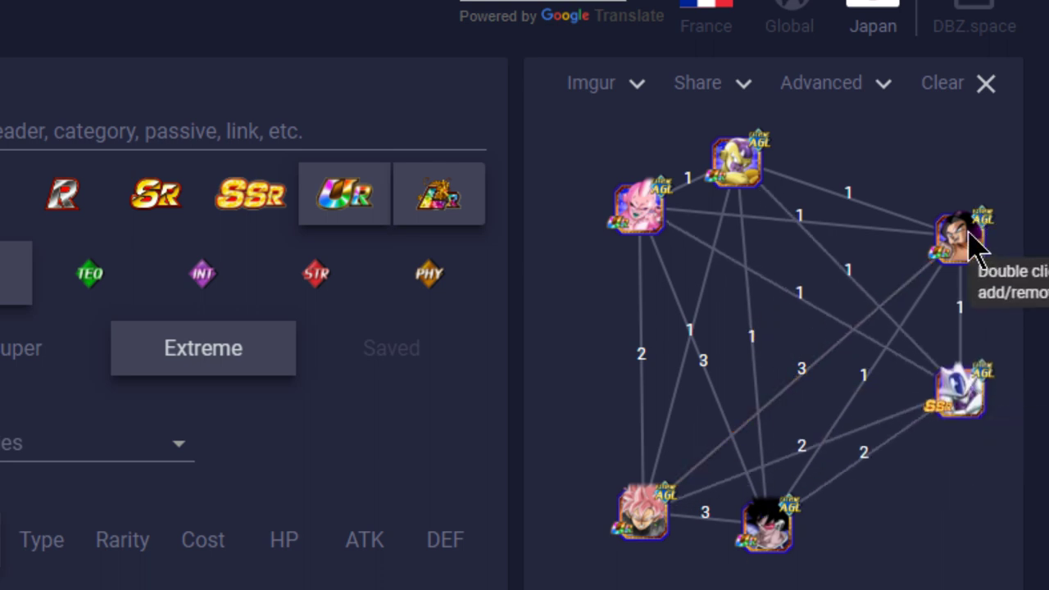
{"action": "left_click_drag", "start_coordinate": [971, 240], "coordinate": [967, 200]}
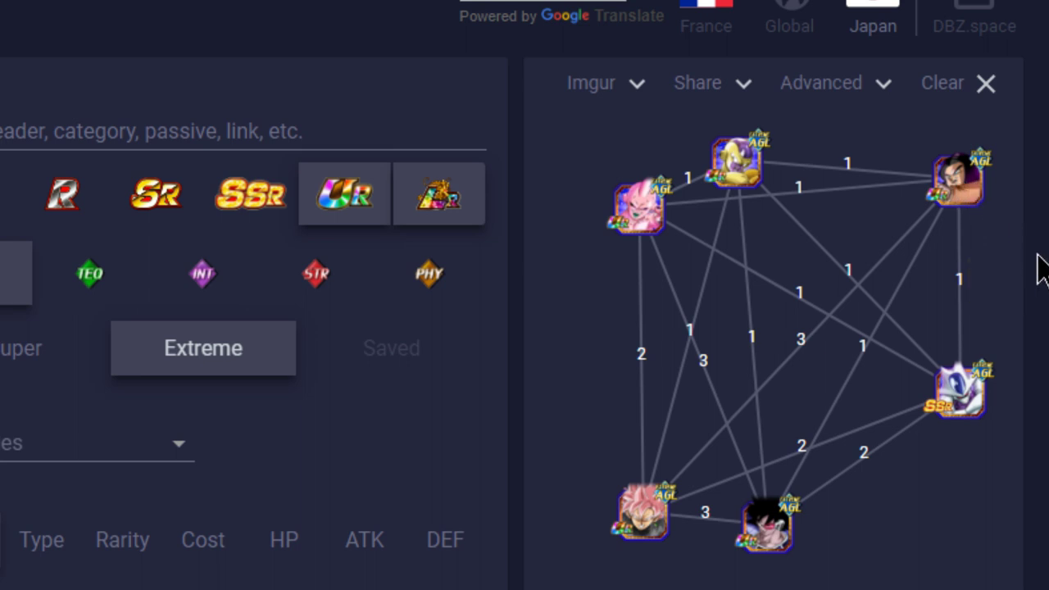
{"action": "scroll", "coordinate": [1042, 279], "scroll_direction": "down", "scroll_amount": 3}
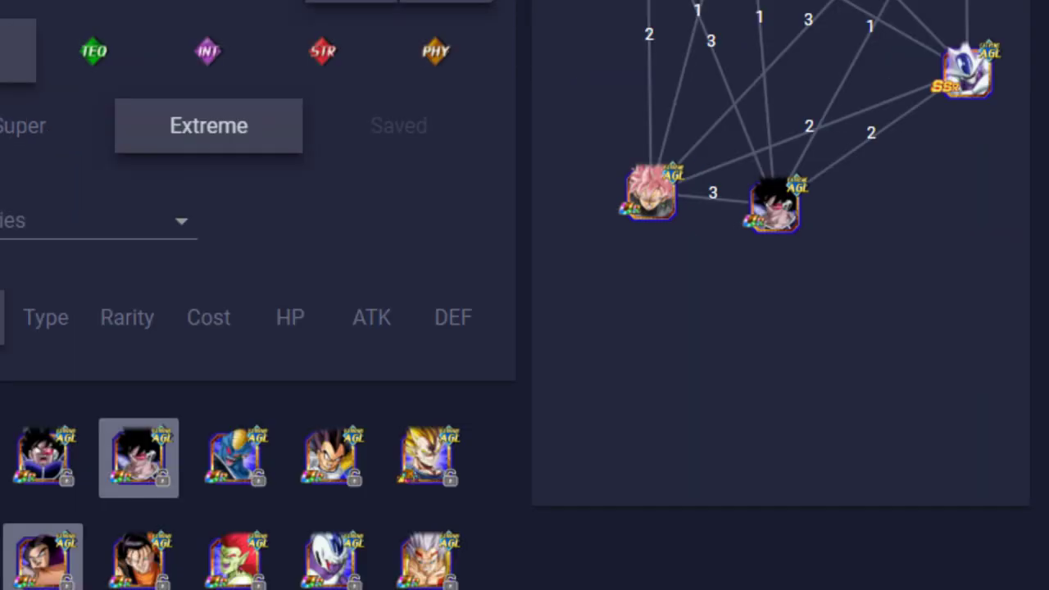
{"action": "scroll", "coordinate": [525, 295], "scroll_direction": "up", "scroll_amount": 3}
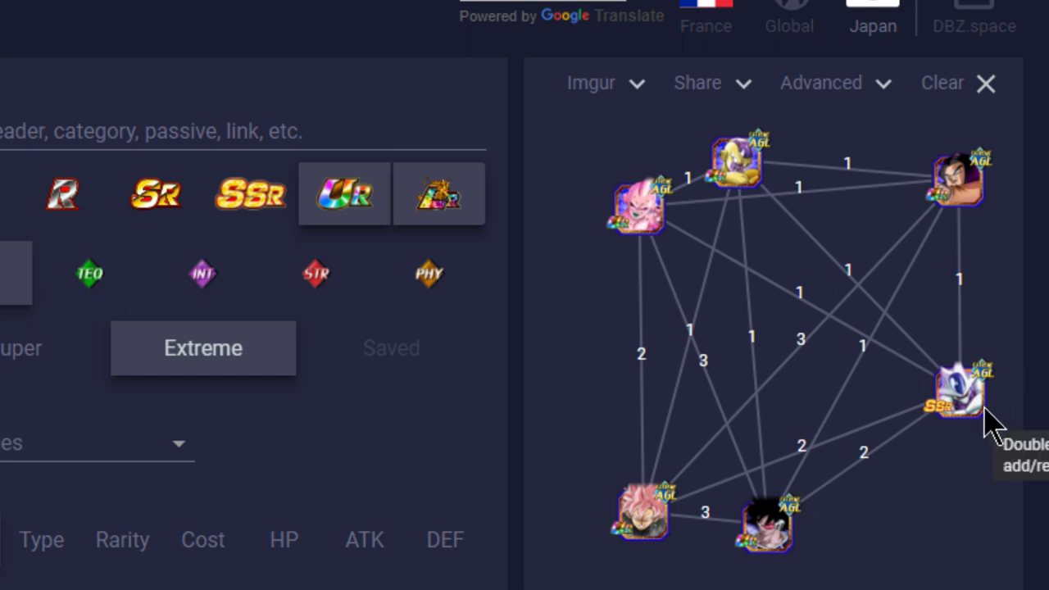
{"action": "left_click_drag", "start_coordinate": [986, 413], "coordinate": [1005, 333]}
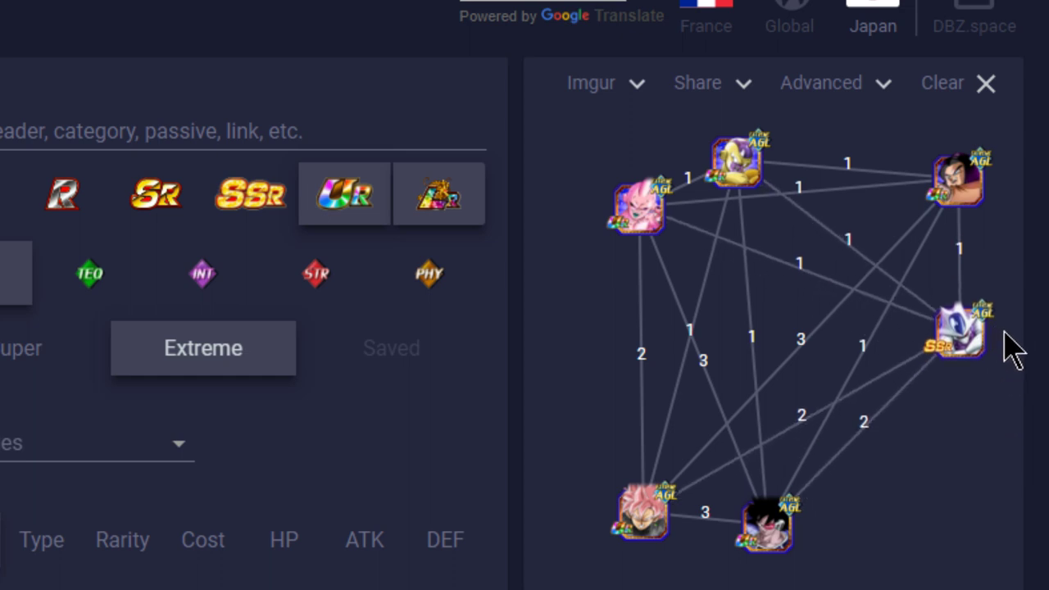
Step: Spread the Goku Black Rosé card and the neighbouring black-haired card farther apart along the lower part of the link diagram
{"action": "left_click", "coordinate": [652, 518]}
{"action": "left_click_drag", "start_coordinate": [652, 518], "coordinate": [642, 525]}
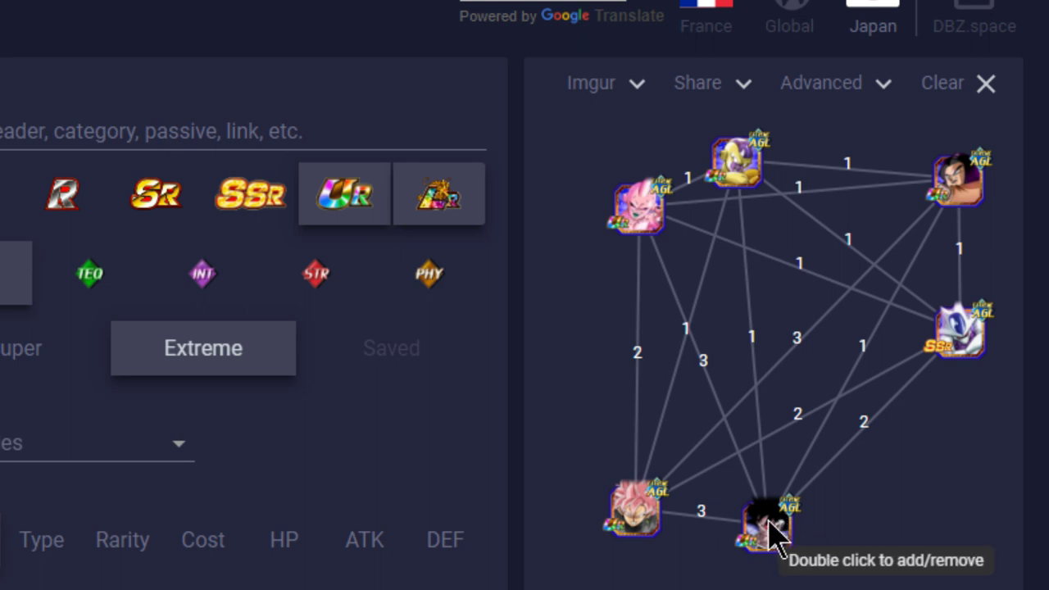
{"action": "left_click_drag", "start_coordinate": [767, 518], "coordinate": [784, 505]}
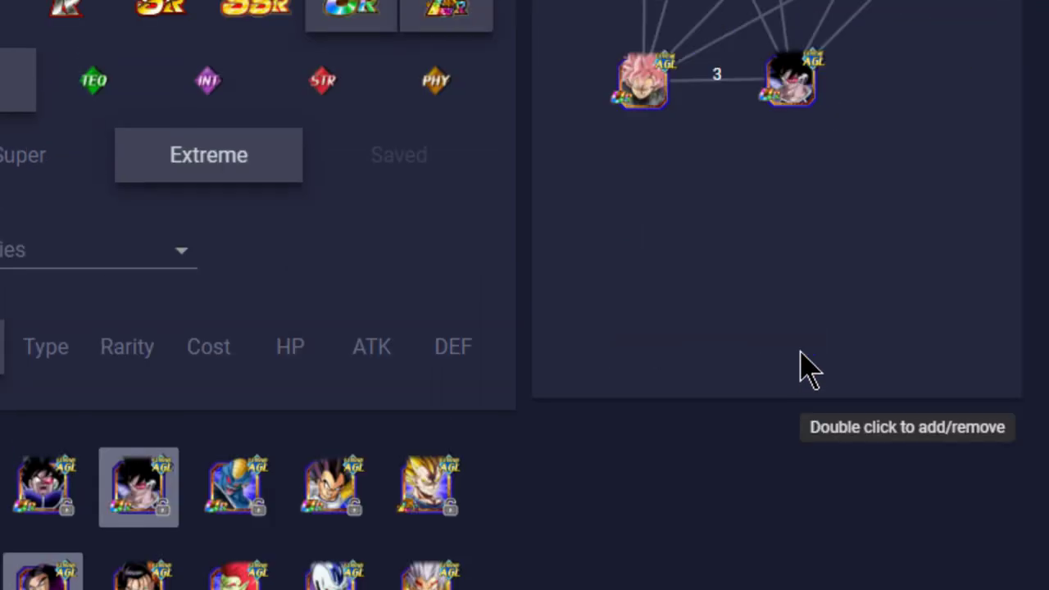
{"action": "scroll", "coordinate": [809, 371], "scroll_direction": "down", "scroll_amount": 3}
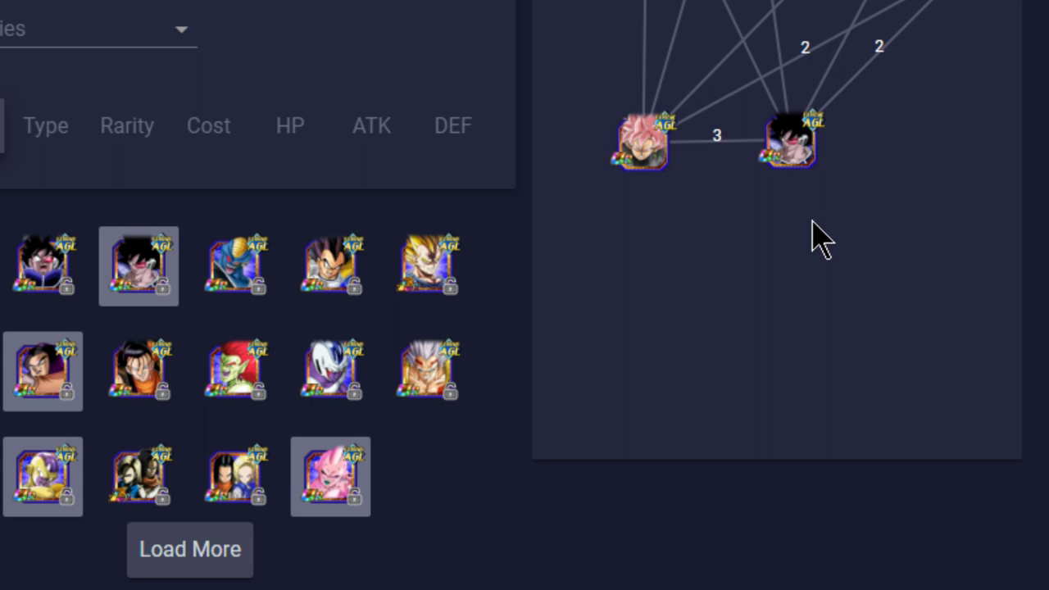
{"action": "scroll", "coordinate": [752, 204], "scroll_direction": "up", "scroll_amount": 3}
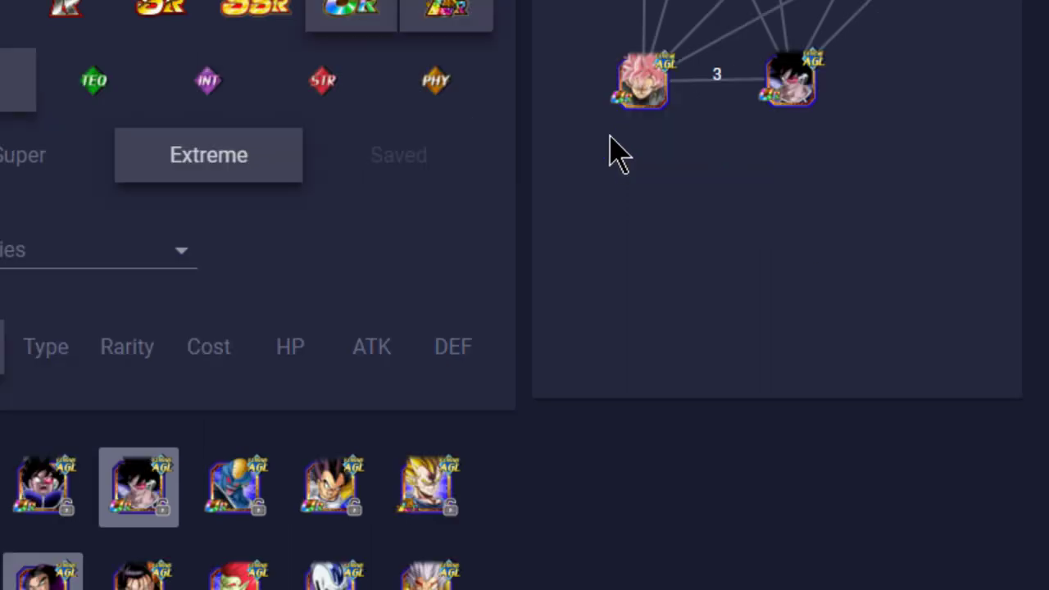
{"action": "scroll", "coordinate": [653, 98], "scroll_direction": "down", "scroll_amount": 3}
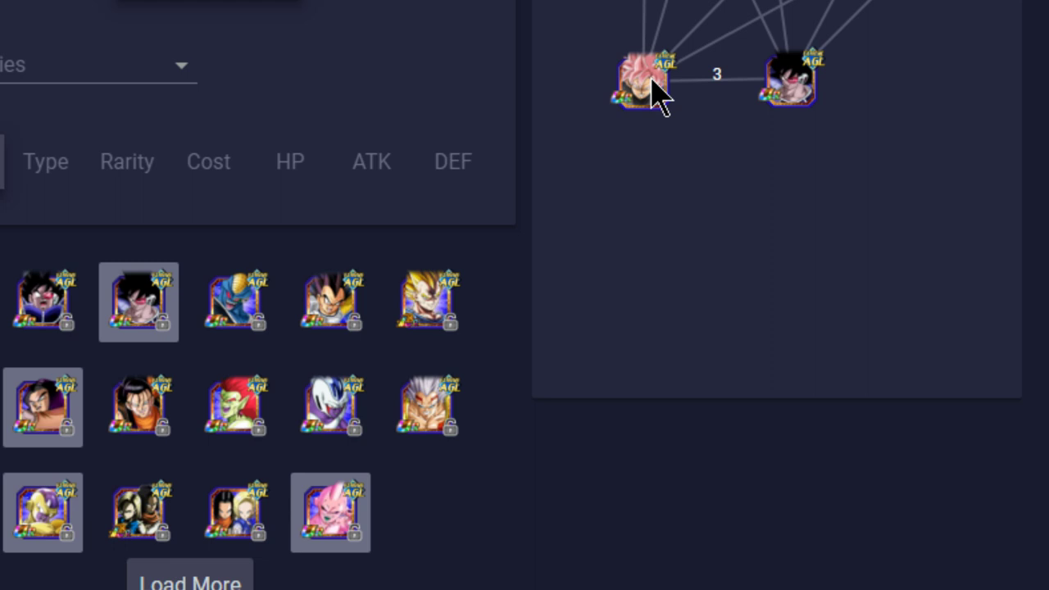
{"action": "scroll", "coordinate": [656, 92], "scroll_direction": "up", "scroll_amount": 3}
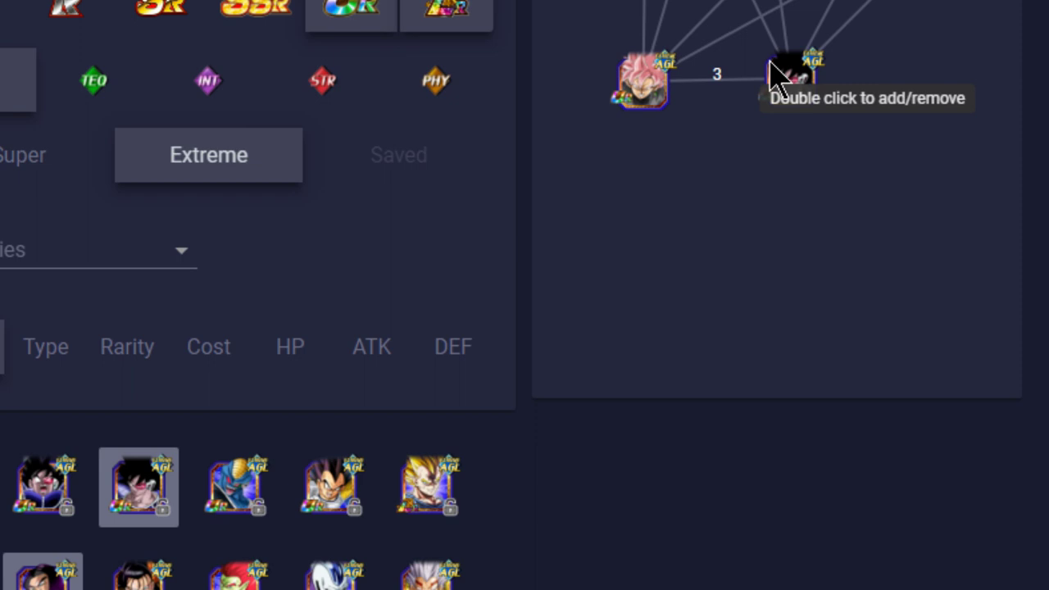
{"action": "scroll", "coordinate": [771, 74], "scroll_direction": "down", "scroll_amount": 3}
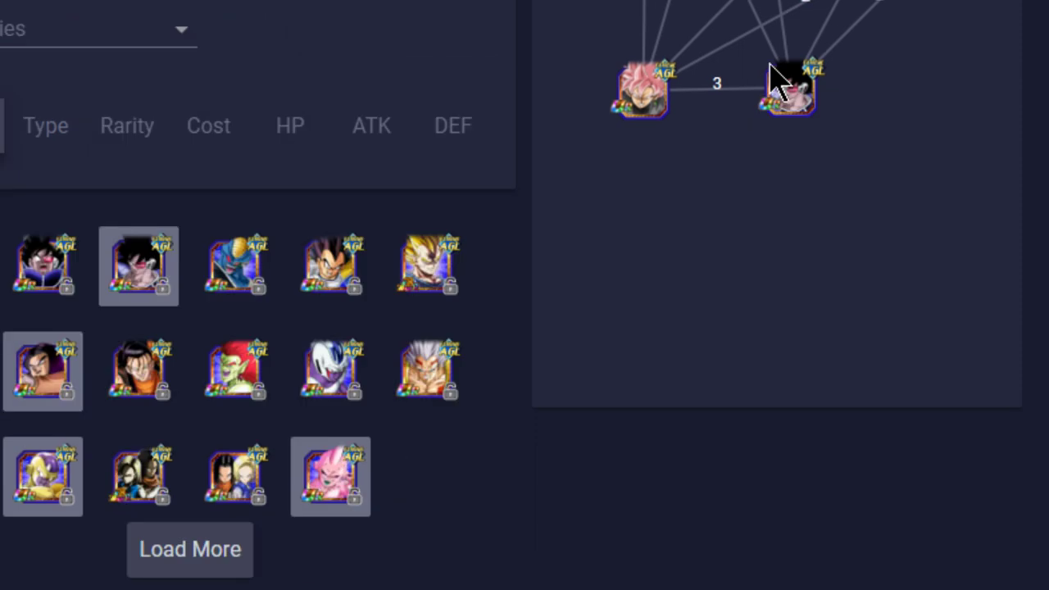
{"action": "scroll", "coordinate": [770, 74], "scroll_direction": "up", "scroll_amount": 5}
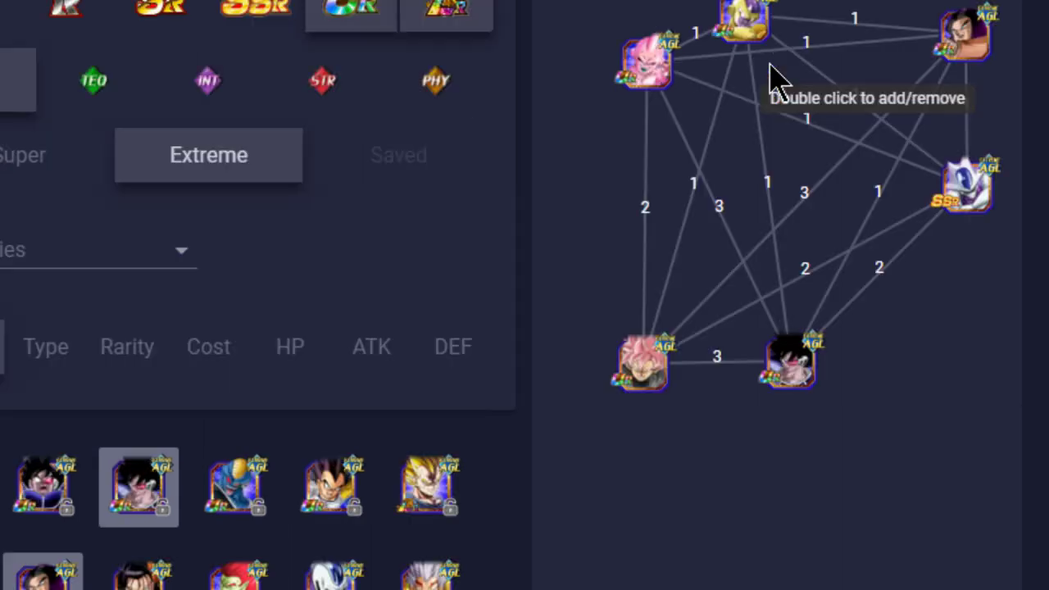
{"action": "mouse_move", "coordinate": [785, 556]}
{"action": "left_mouse_down"}
{"action": "mouse_move", "coordinate": [726, 557]}
{"action": "mouse_move", "coordinate": [803, 555]}
{"action": "left_mouse_up"}
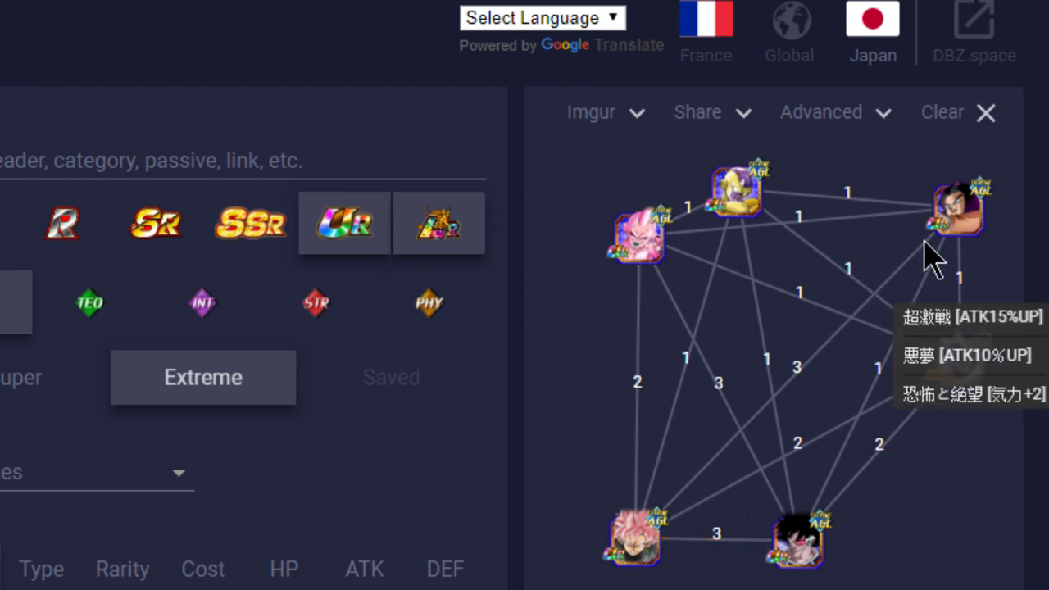
Step: Move Android 17 beneath Coora in the link diagram, and swap Goku Black Rosé with the black-haired card so Rosé sits nearer Android 17
{"action": "left_click_drag", "start_coordinate": [971, 226], "coordinate": [967, 540]}
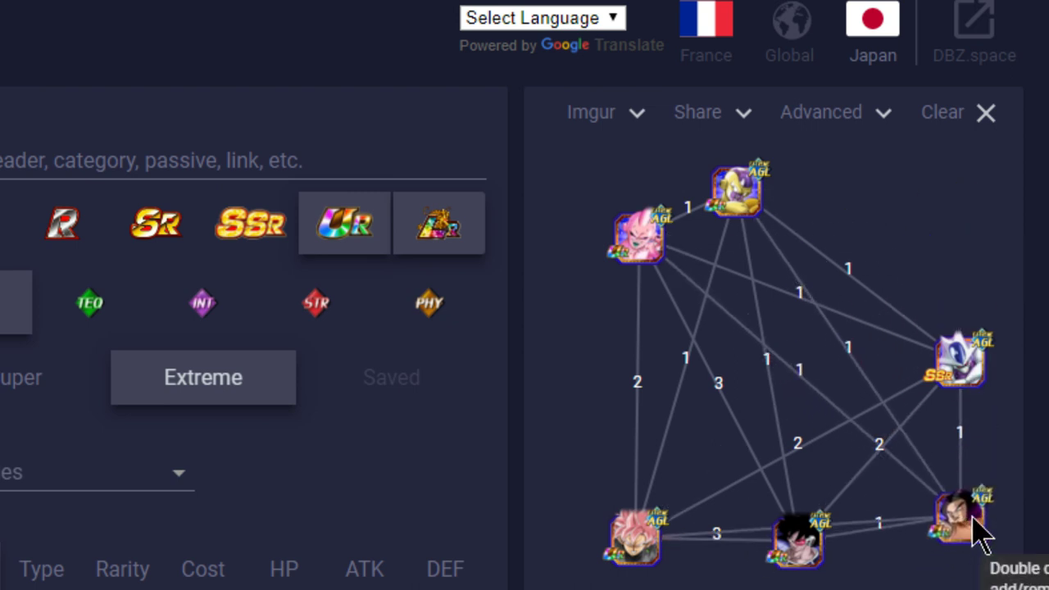
{"action": "left_click_drag", "start_coordinate": [803, 544], "coordinate": [775, 578]}
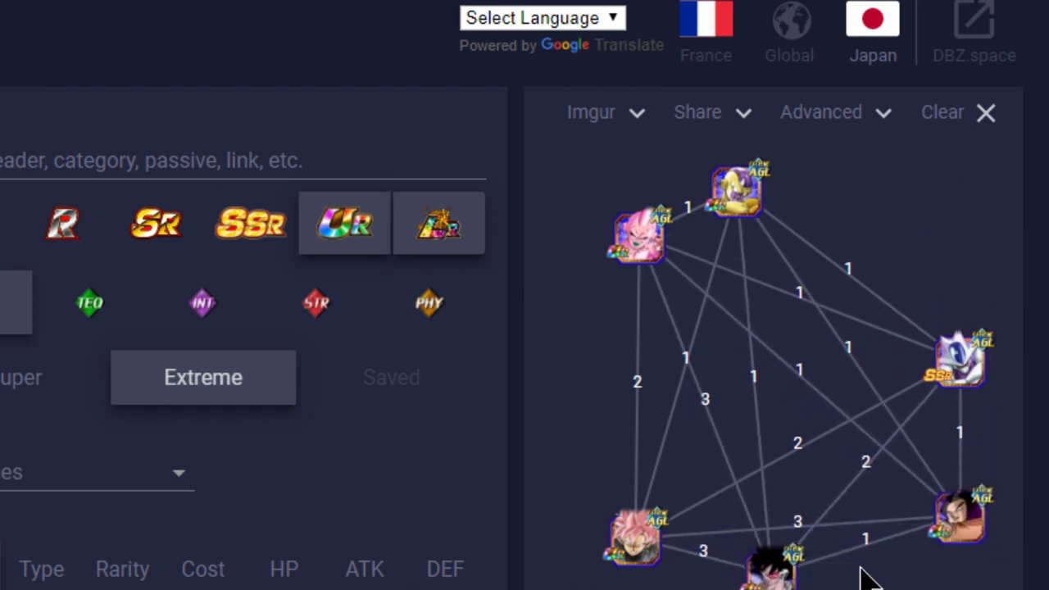
{"action": "mouse_move", "coordinate": [856, 541]}
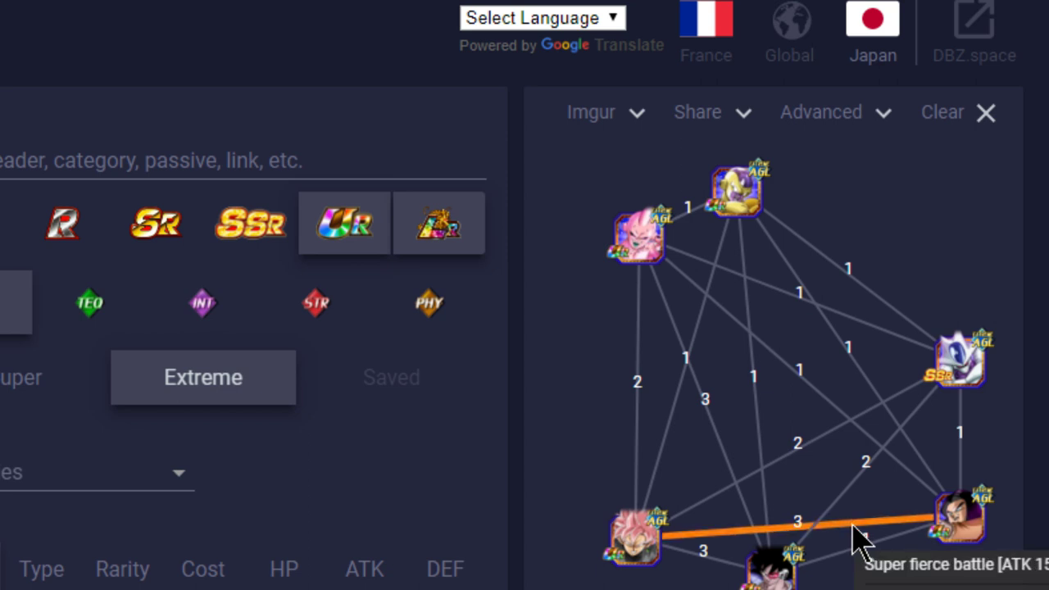
{"action": "left_click_drag", "start_coordinate": [762, 571], "coordinate": [819, 578]}
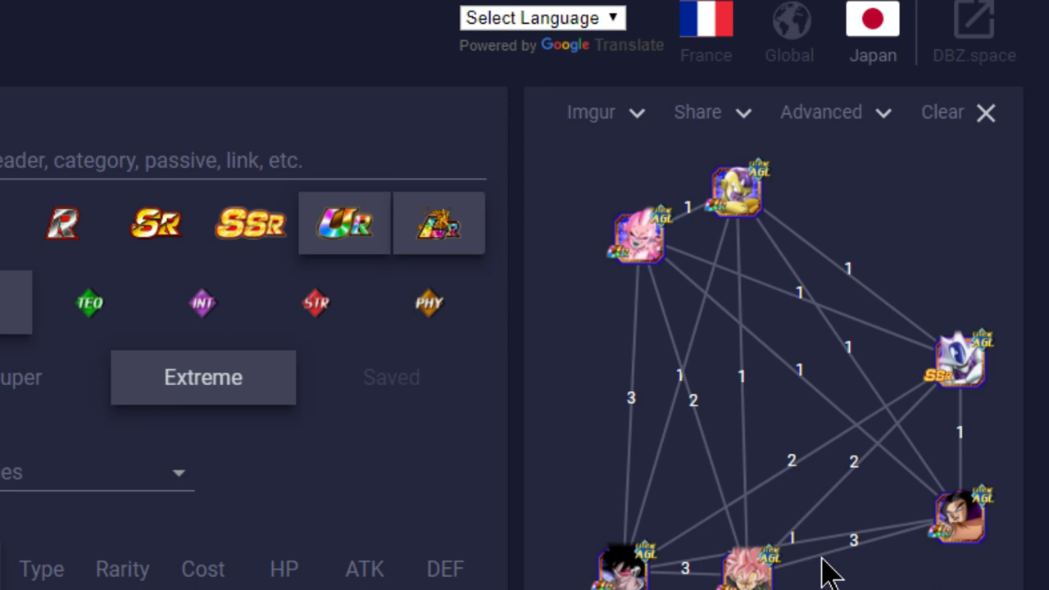
{"action": "mouse_move", "coordinate": [829, 571]}
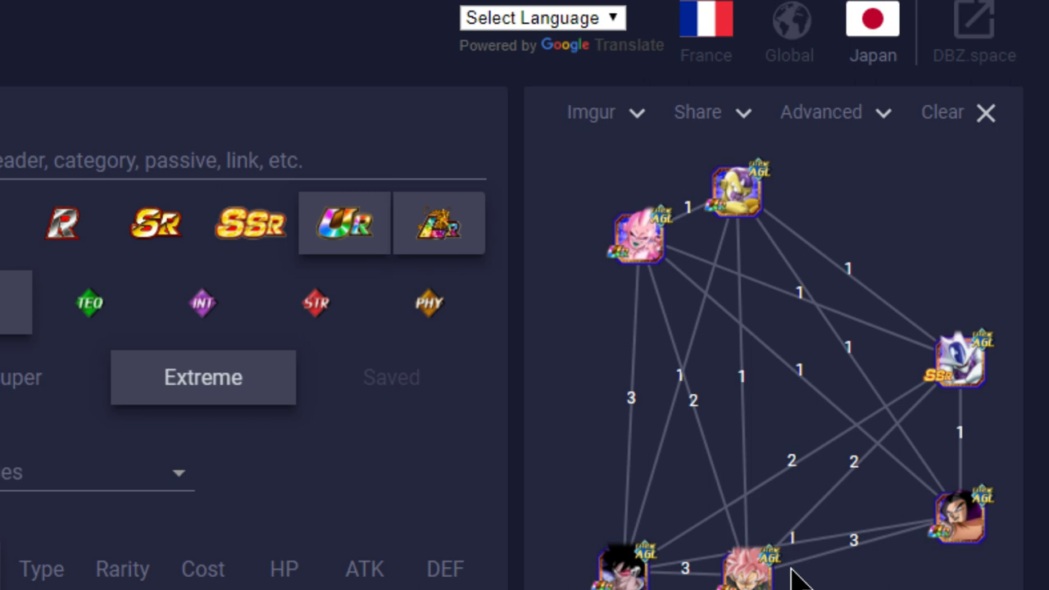
{"action": "left_click_drag", "start_coordinate": [750, 572], "coordinate": [784, 573]}
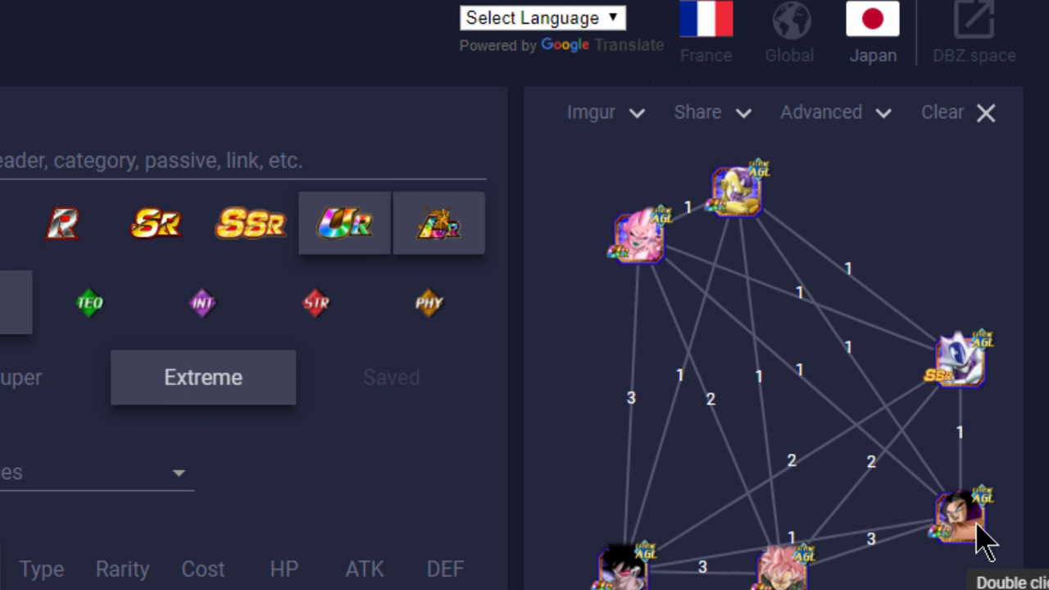
Step: Raise Coora higher above Android 17 in the link diagram, and swap Buu (Kid) with Golden Frieza so Buu sits nearer Coora
{"action": "left_click_drag", "start_coordinate": [954, 361], "coordinate": [1002, 277]}
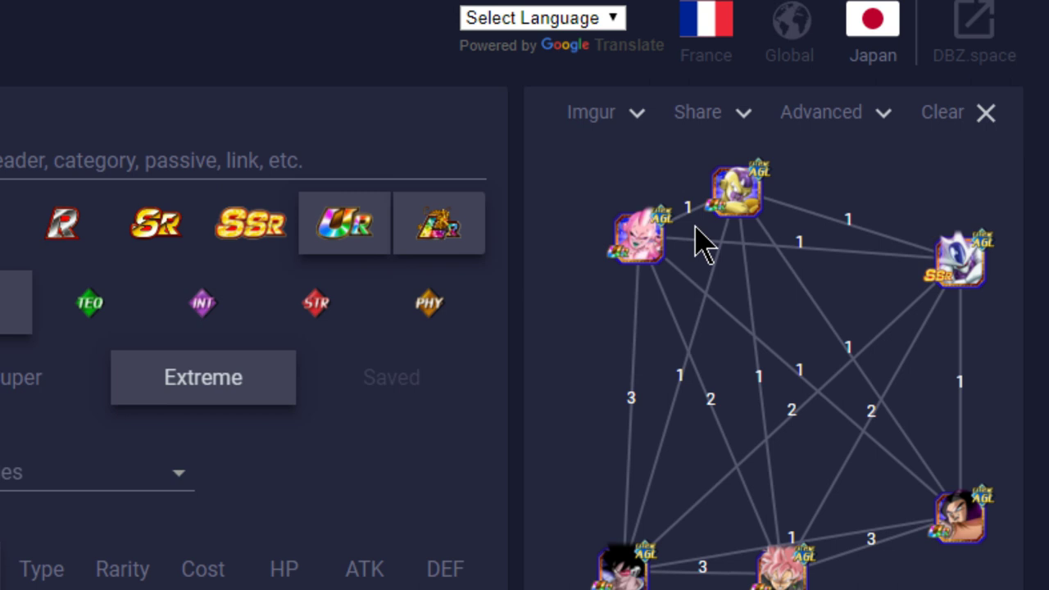
{"action": "left_click_drag", "start_coordinate": [647, 236], "coordinate": [765, 206]}
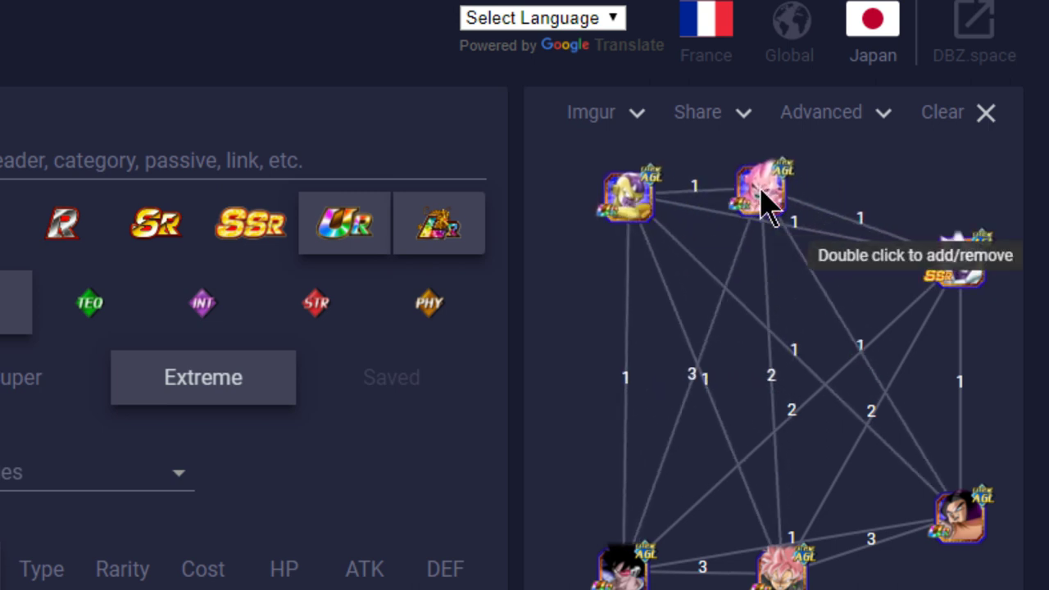
{"action": "mouse_move", "coordinate": [619, 219]}
{"action": "left_mouse_down"}
{"action": "mouse_move", "coordinate": [640, 254]}
{"action": "mouse_move", "coordinate": [668, 226]}
{"action": "mouse_move", "coordinate": [634, 211]}
{"action": "left_mouse_up"}
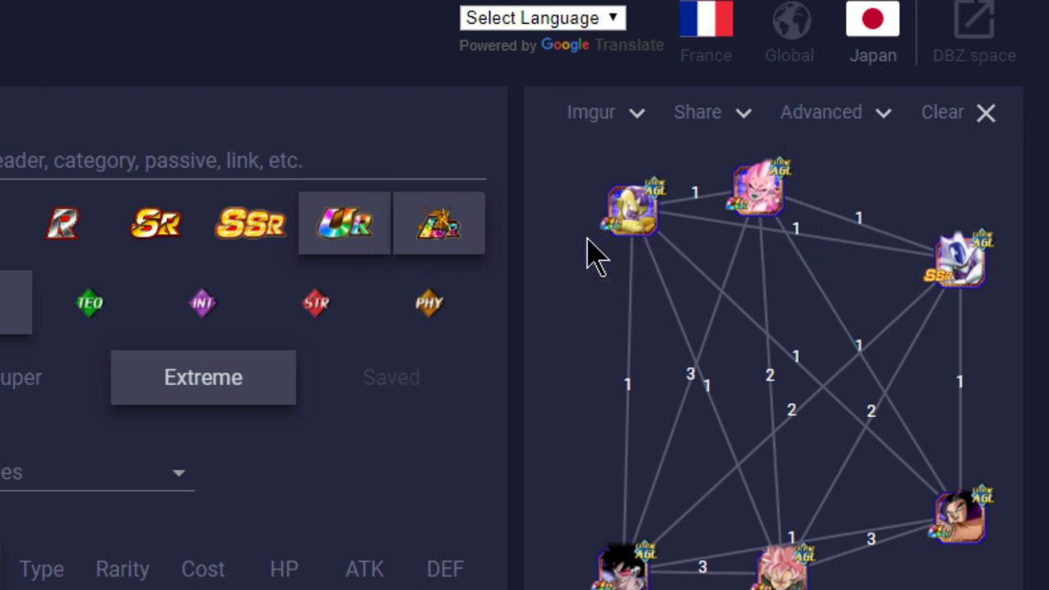
{"action": "scroll", "coordinate": [577, 256], "scroll_direction": "down", "scroll_amount": 3}
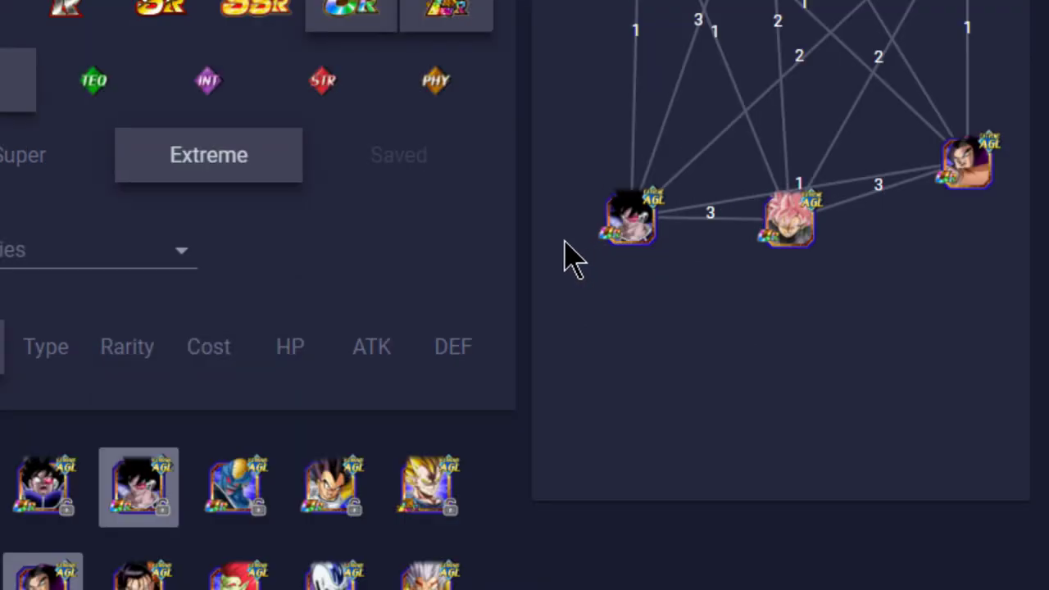
{"action": "scroll", "coordinate": [573, 258], "scroll_direction": "up", "scroll_amount": 4}
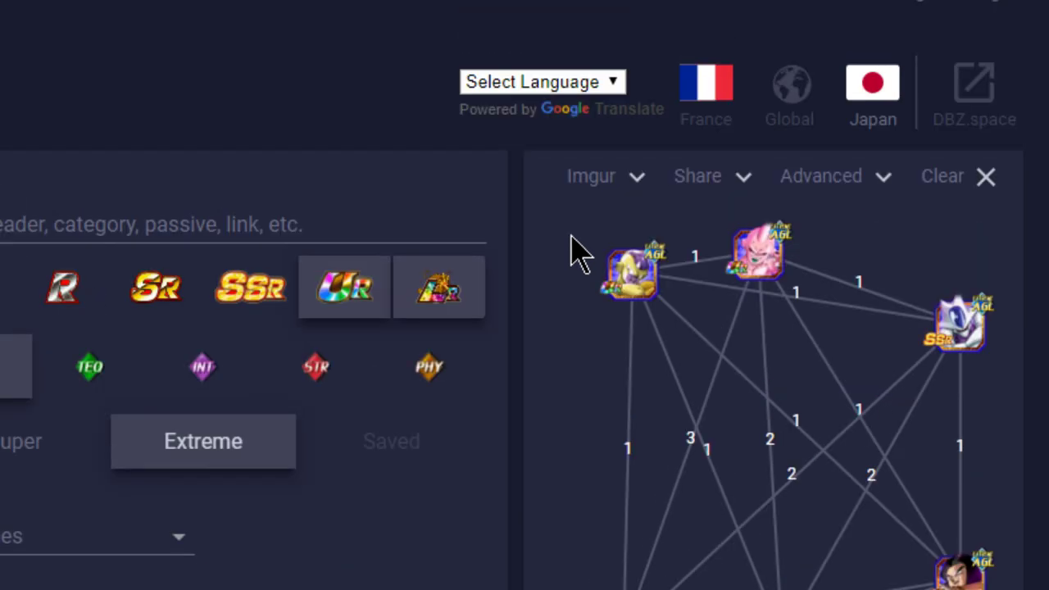
{"action": "left_click_drag", "start_coordinate": [651, 269], "coordinate": [610, 250]}
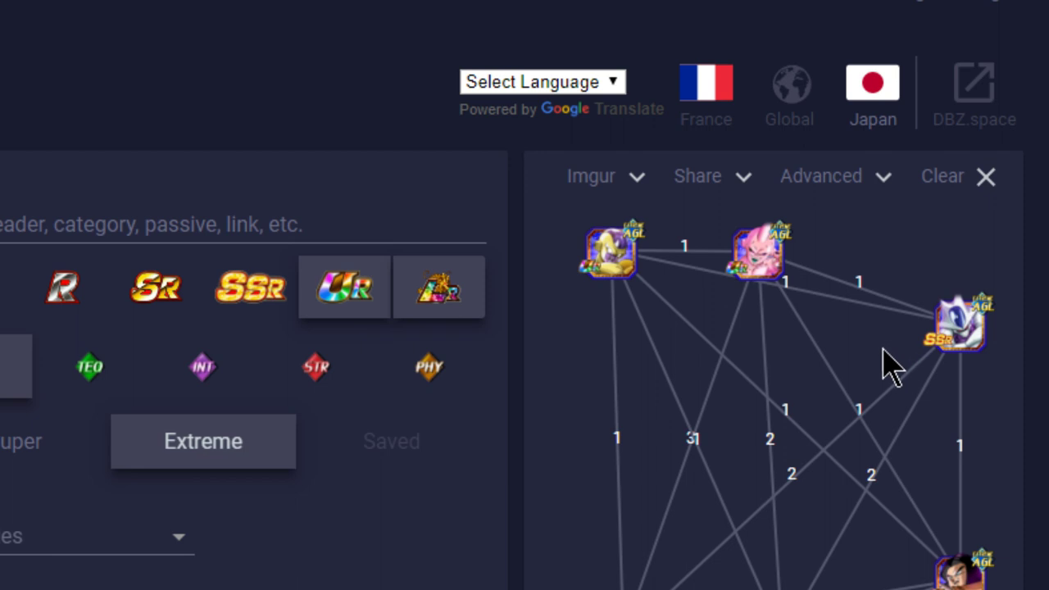
Step: Add the Android 17 card with the orange scarf in Golden Frieza's place, and move Frieza between Coora and the other Android 17
{"action": "scroll", "coordinate": [702, 491], "scroll_direction": "down", "scroll_amount": 3}
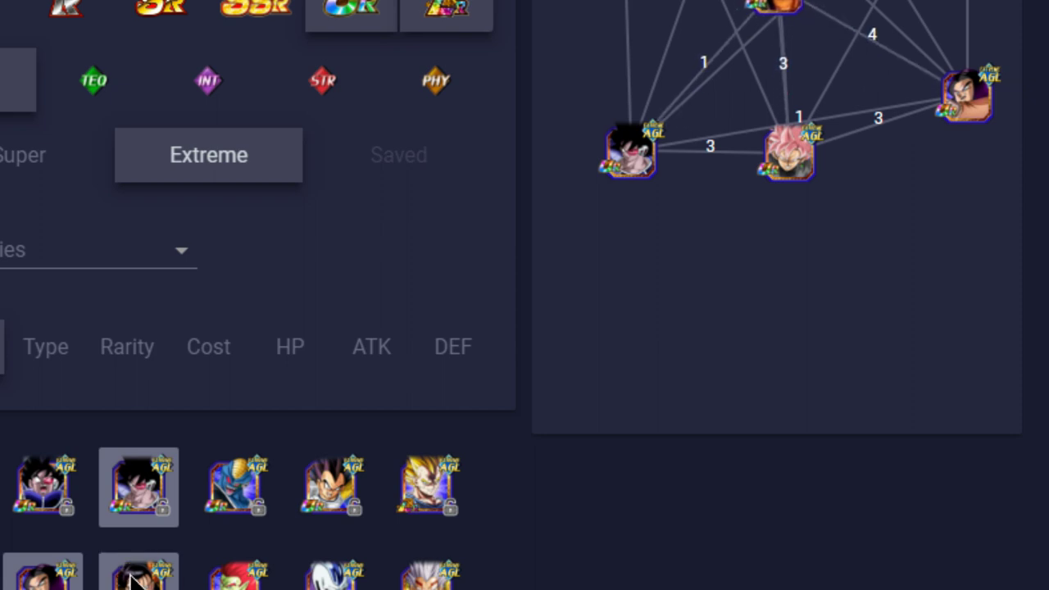
{"action": "scroll", "coordinate": [695, 552], "scroll_direction": "up", "scroll_amount": 3}
{"action": "left_click_drag", "start_coordinate": [750, 386], "coordinate": [668, 303]}
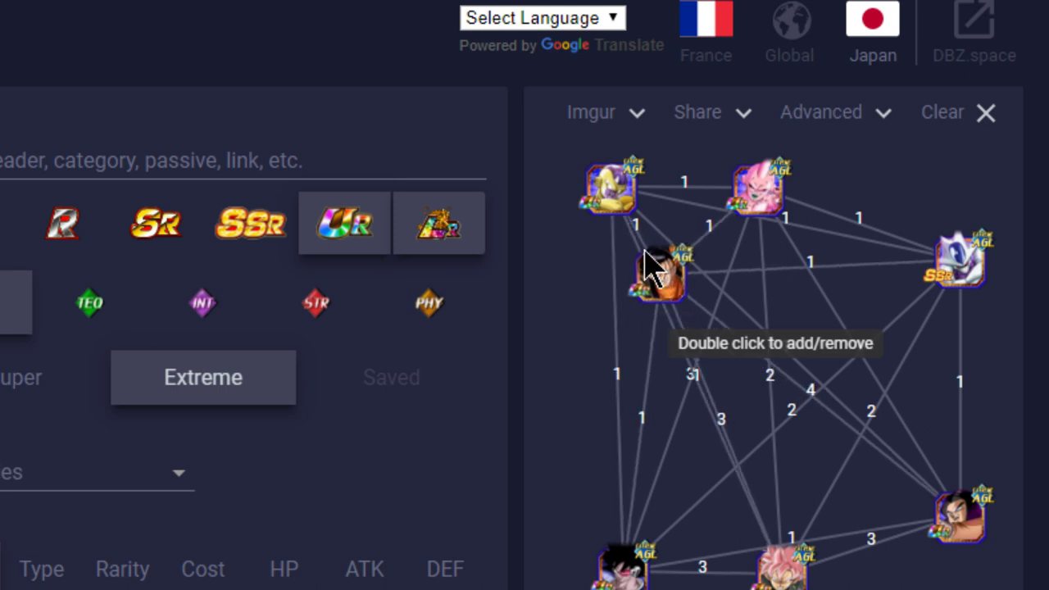
{"action": "left_click_drag", "start_coordinate": [635, 211], "coordinate": [943, 345]}
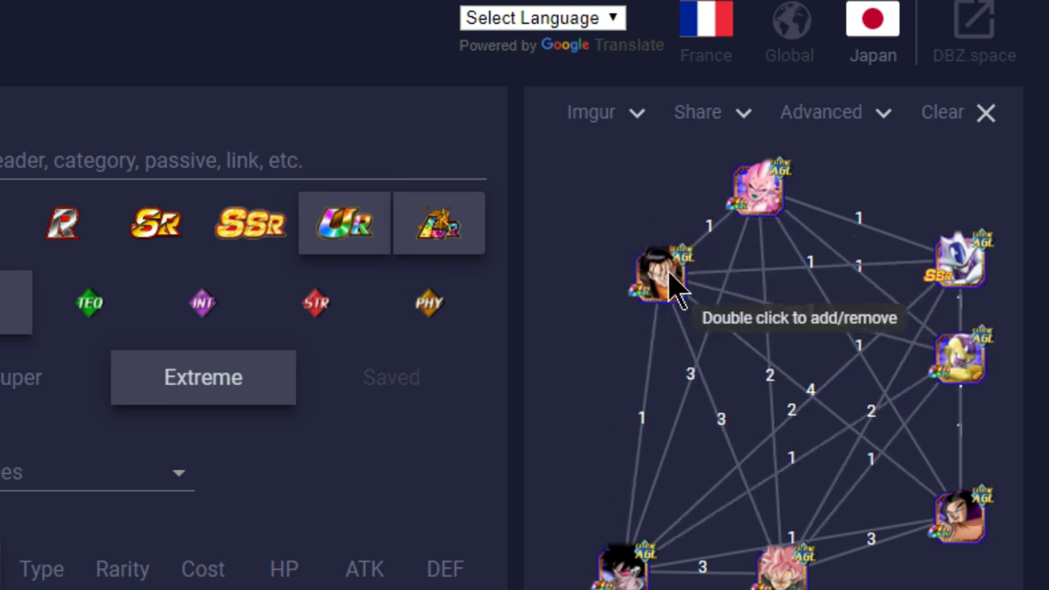
{"action": "left_click_drag", "start_coordinate": [679, 293], "coordinate": [623, 221]}
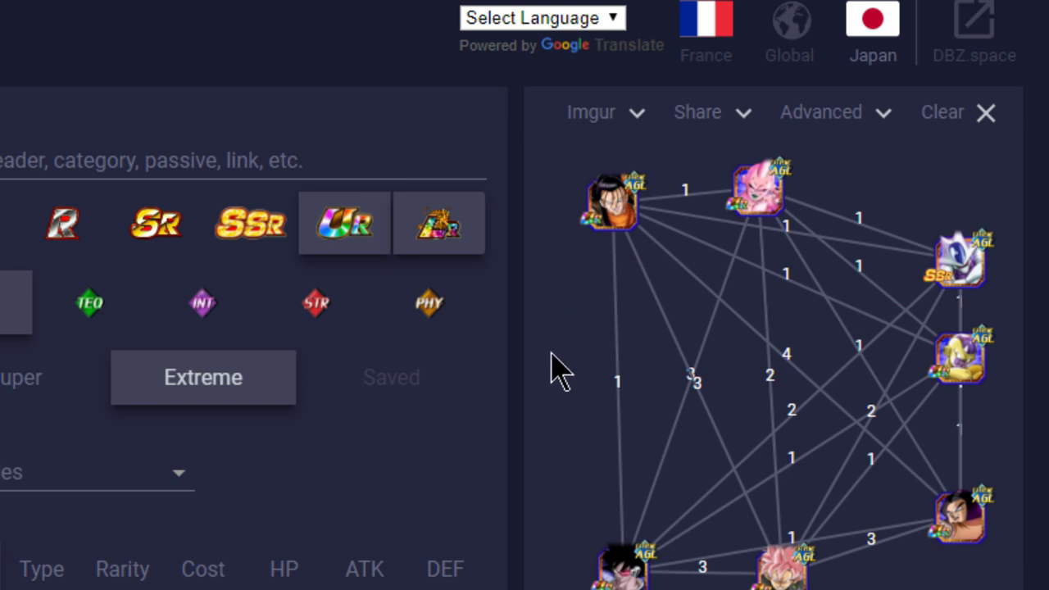
{"action": "scroll", "coordinate": [551, 385], "scroll_direction": "down", "scroll_amount": 3}
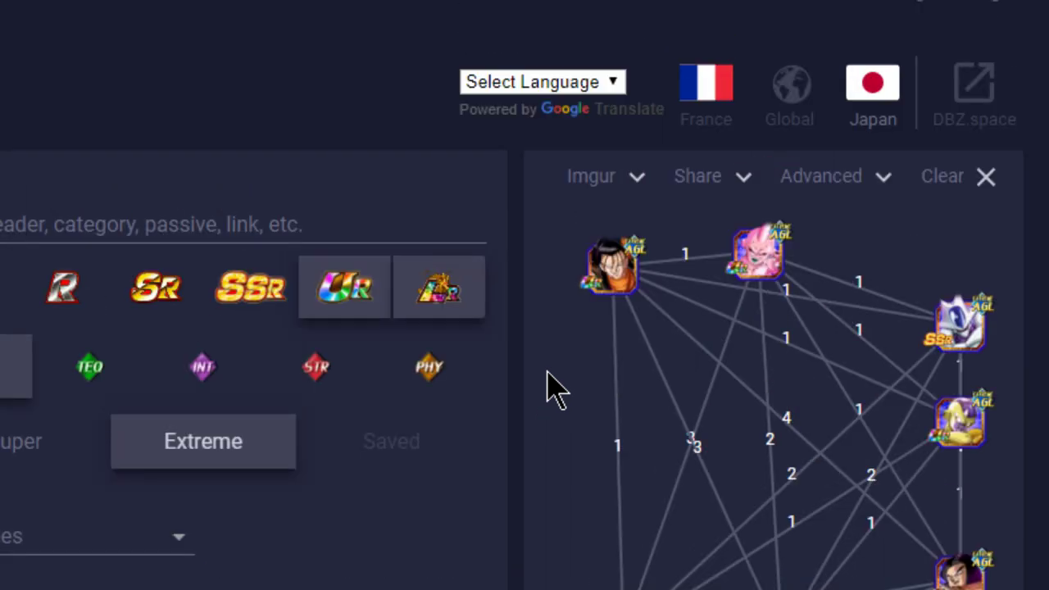
Step: Move Android 17 from below Golden Frieza to beside the orange-scarf Android 17, check their shared links, and shift Buu (Kid) next to Coora
{"action": "scroll", "coordinate": [546, 385], "scroll_direction": "down", "scroll_amount": 2}
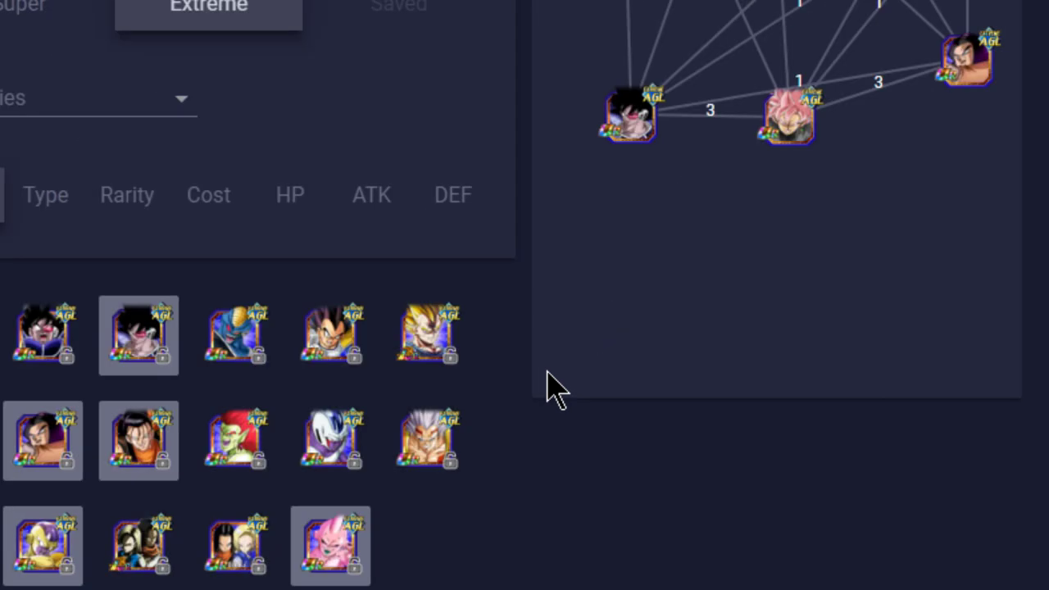
{"action": "scroll", "coordinate": [556, 390], "scroll_direction": "up", "scroll_amount": 5}
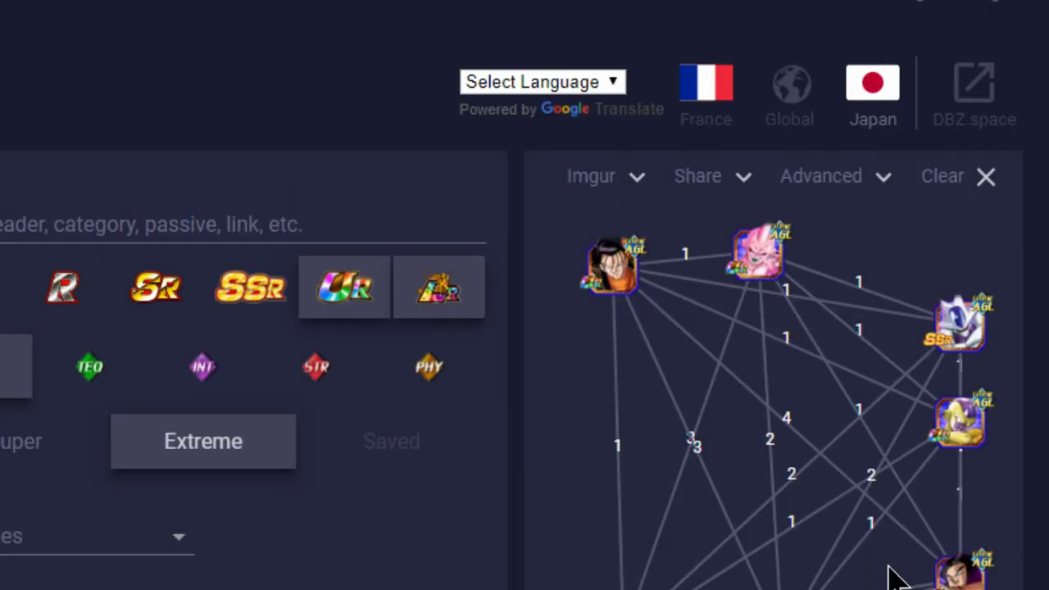
{"action": "left_click_drag", "start_coordinate": [960, 584], "coordinate": [734, 382]}
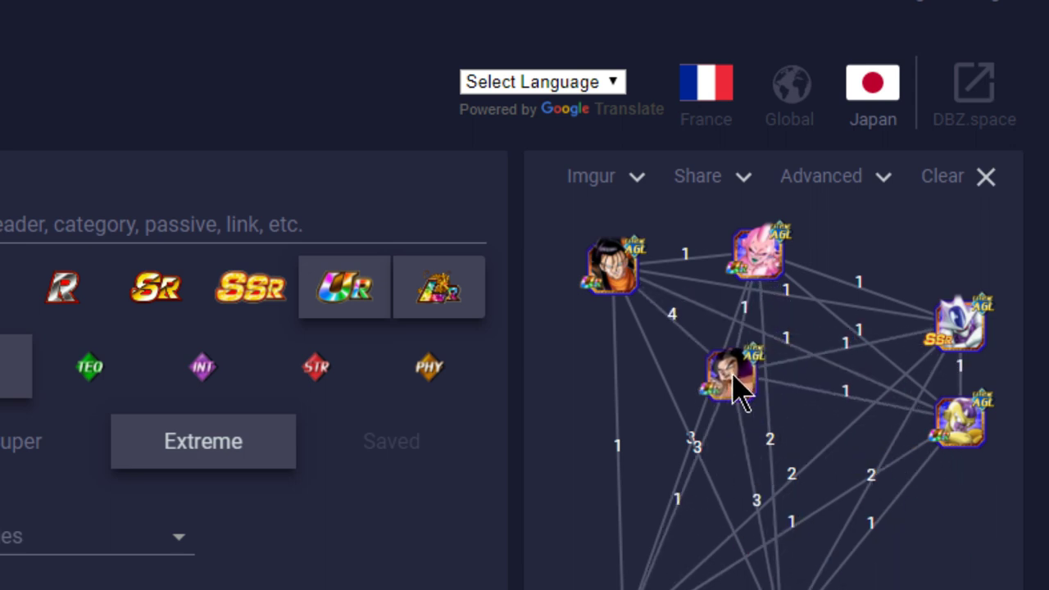
{"action": "mouse_move", "coordinate": [692, 347]}
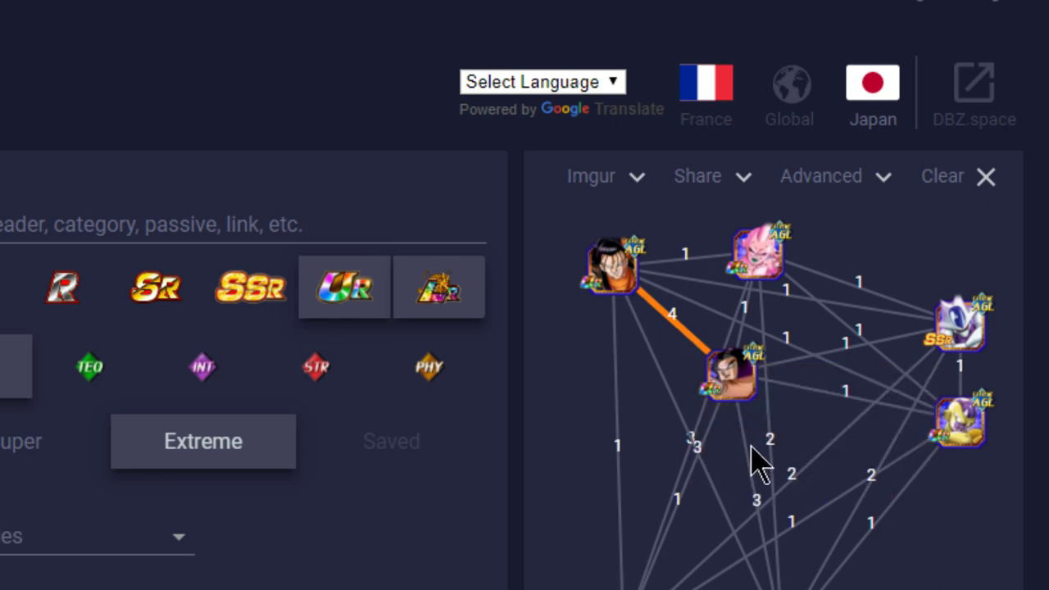
{"action": "left_click_drag", "start_coordinate": [742, 386], "coordinate": [717, 270]}
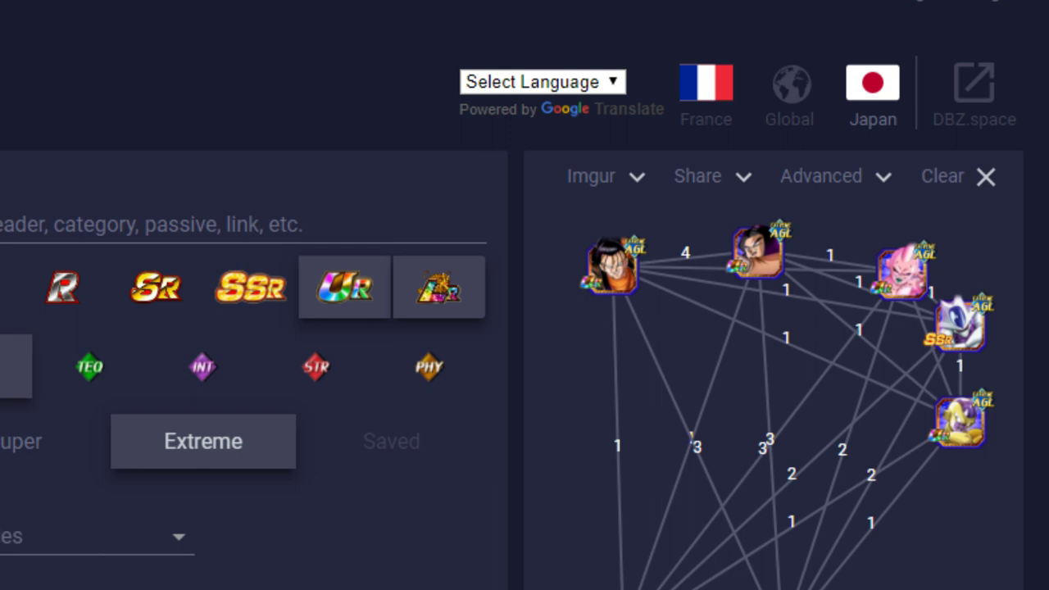
{"action": "left_click_drag", "start_coordinate": [773, 286], "coordinate": [820, 369]}
{"action": "double_click", "coordinate": [819, 369]}
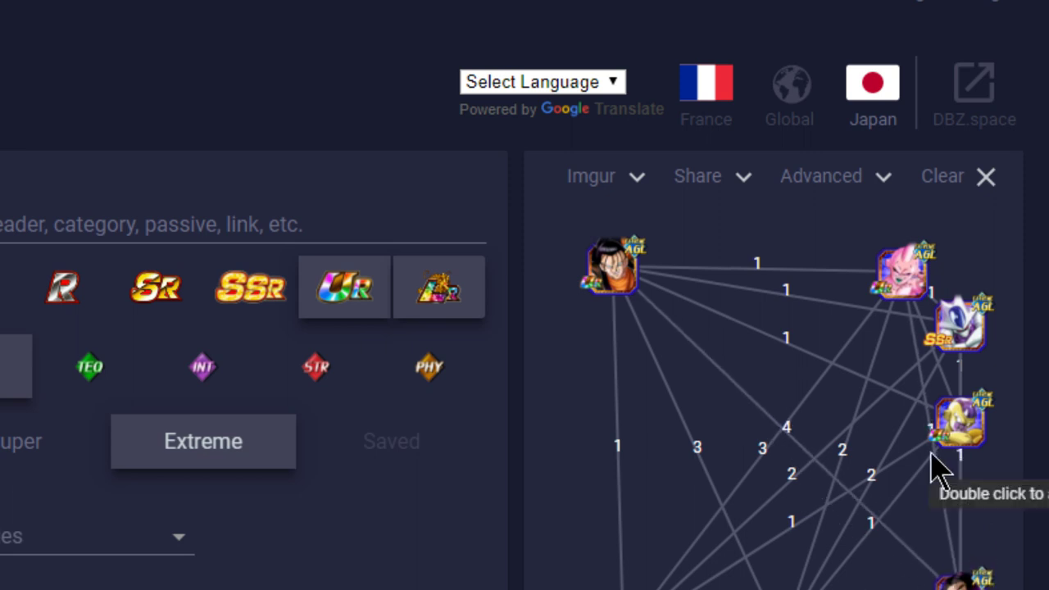
{"action": "left_click_drag", "start_coordinate": [959, 578], "coordinate": [721, 286]}
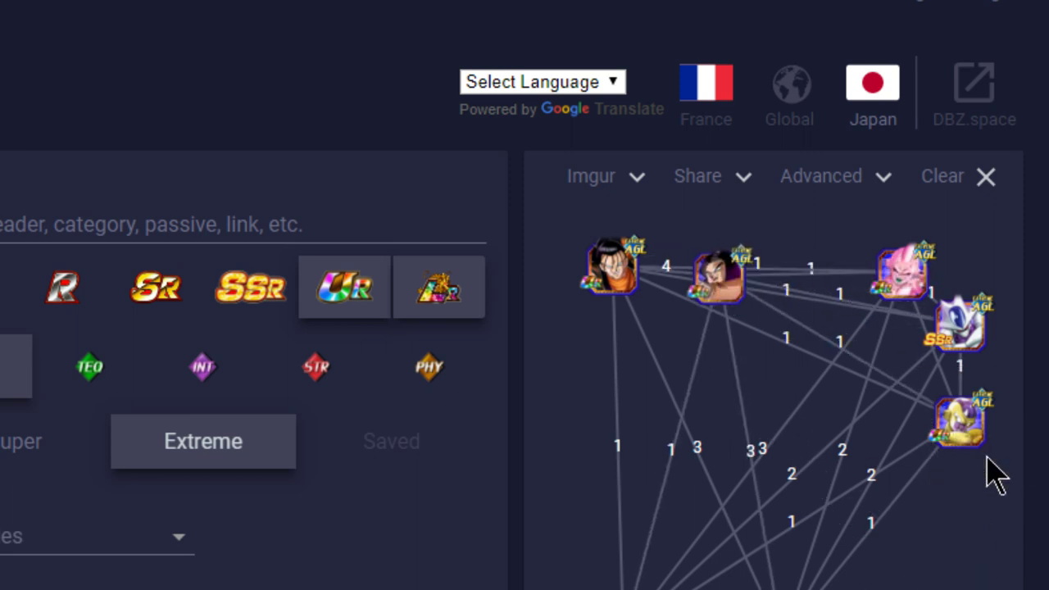
Step: Remove the orange-scarf Android 17 and Golden Frieza from the link diagram, and move Buu (Kid) to the far side of Android 17
{"action": "double_click", "coordinate": [630, 275]}
{"action": "double_click", "coordinate": [978, 439]}
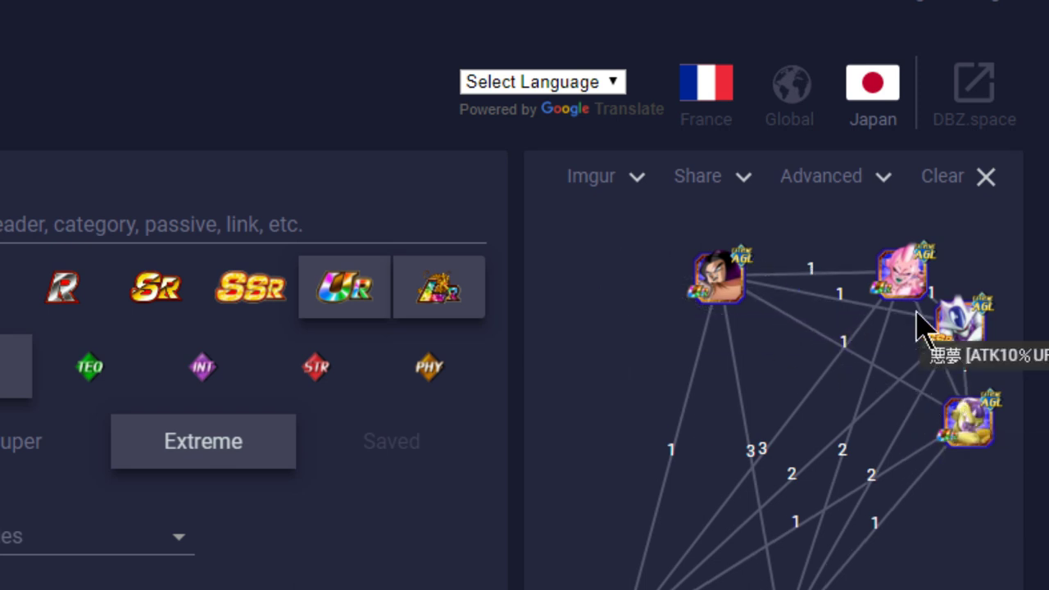
{"action": "left_click_drag", "start_coordinate": [910, 279], "coordinate": [604, 297]}
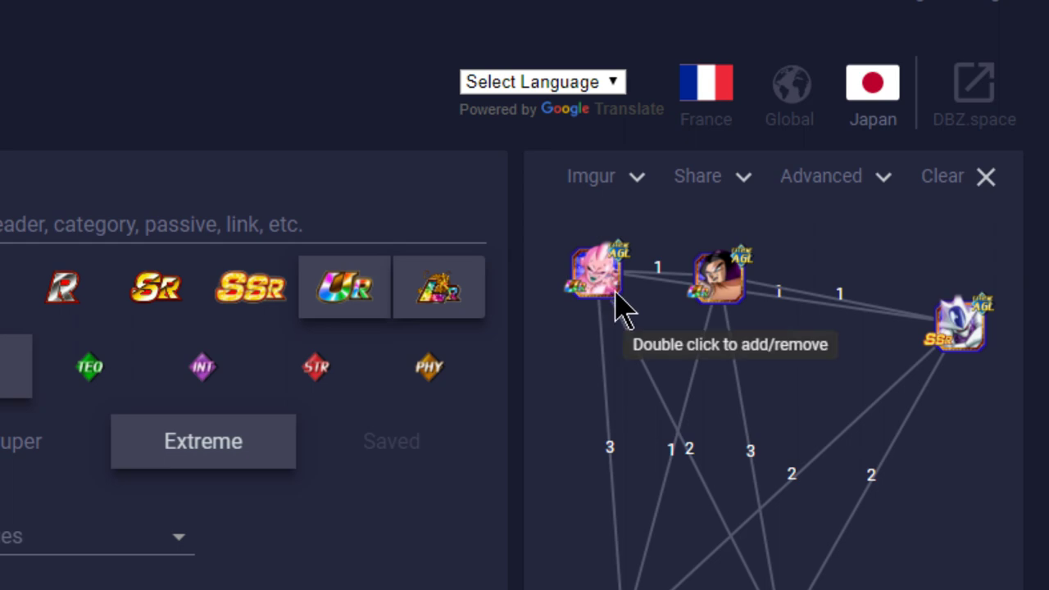
Step: Add the golden-haired LR, orange-scarf Android 17 and dark Android duo cards to the link diagram, placing the orange-scarf Android 17 beneath Buu (Kid)
{"action": "scroll", "coordinate": [805, 467], "scroll_direction": "down", "scroll_amount": 3}
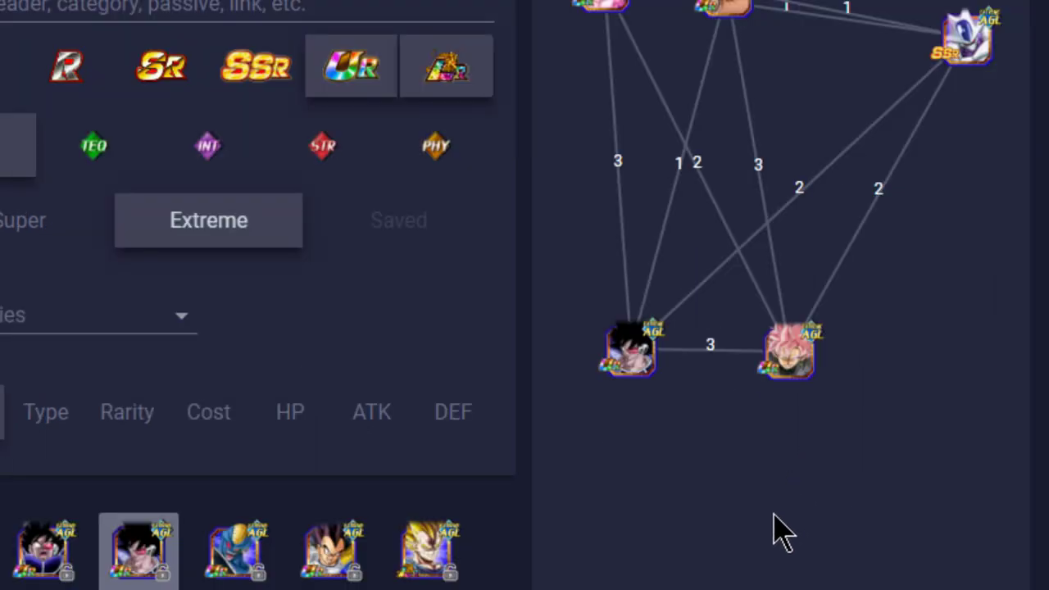
{"action": "scroll", "coordinate": [773, 530], "scroll_direction": "down", "scroll_amount": 3}
{"action": "scroll", "coordinate": [242, 579], "scroll_direction": "up", "scroll_amount": 2}
{"action": "scroll", "coordinate": [243, 579], "scroll_direction": "up", "scroll_amount": 3}
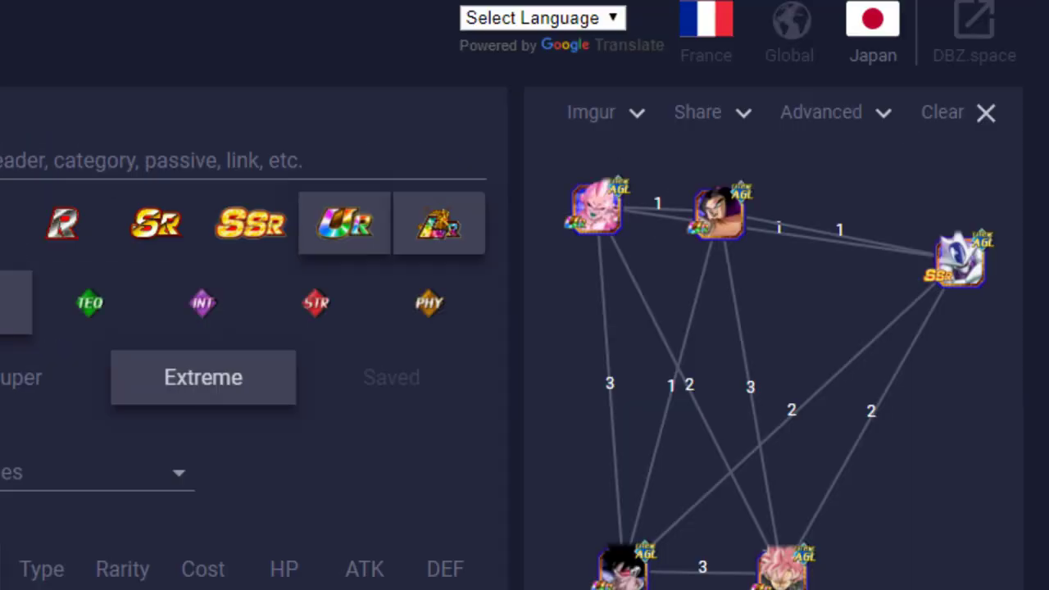
{"action": "scroll", "coordinate": [243, 579], "scroll_direction": "down", "scroll_amount": 3}
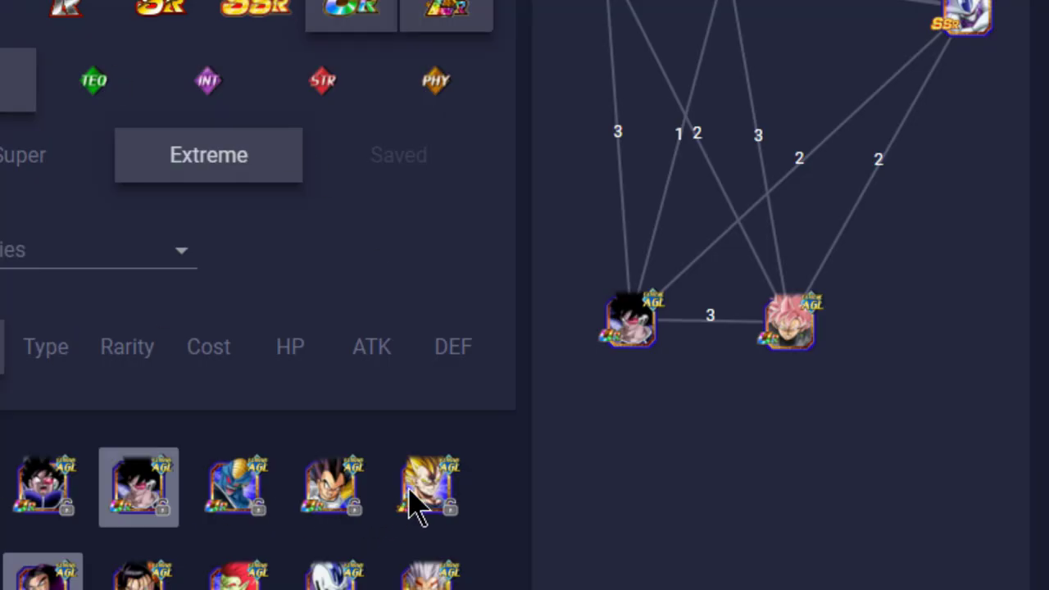
{"action": "left_click", "coordinate": [428, 501]}
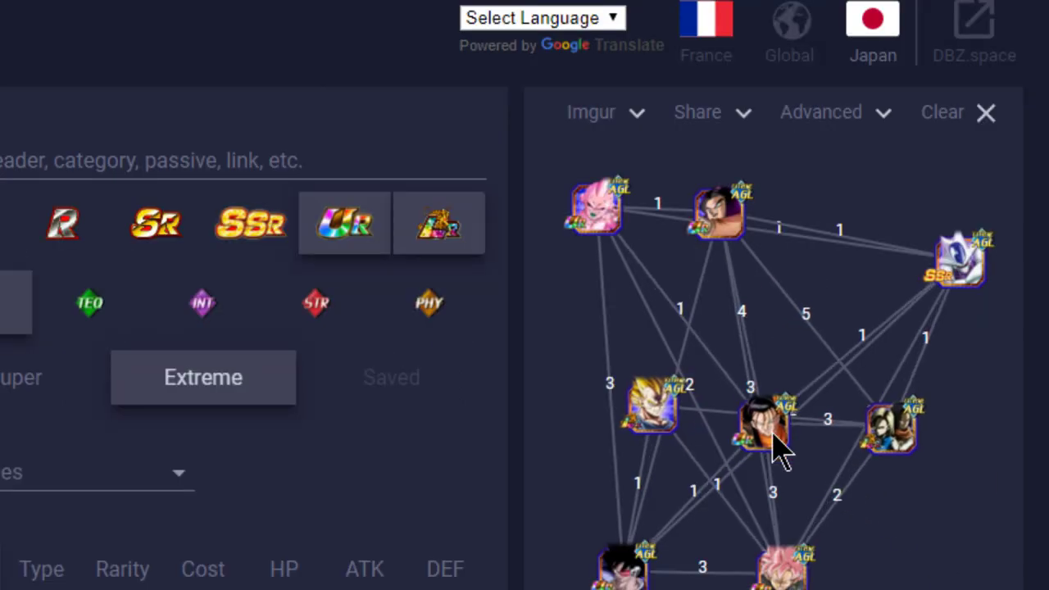
{"action": "left_click_drag", "start_coordinate": [775, 436], "coordinate": [665, 352]}
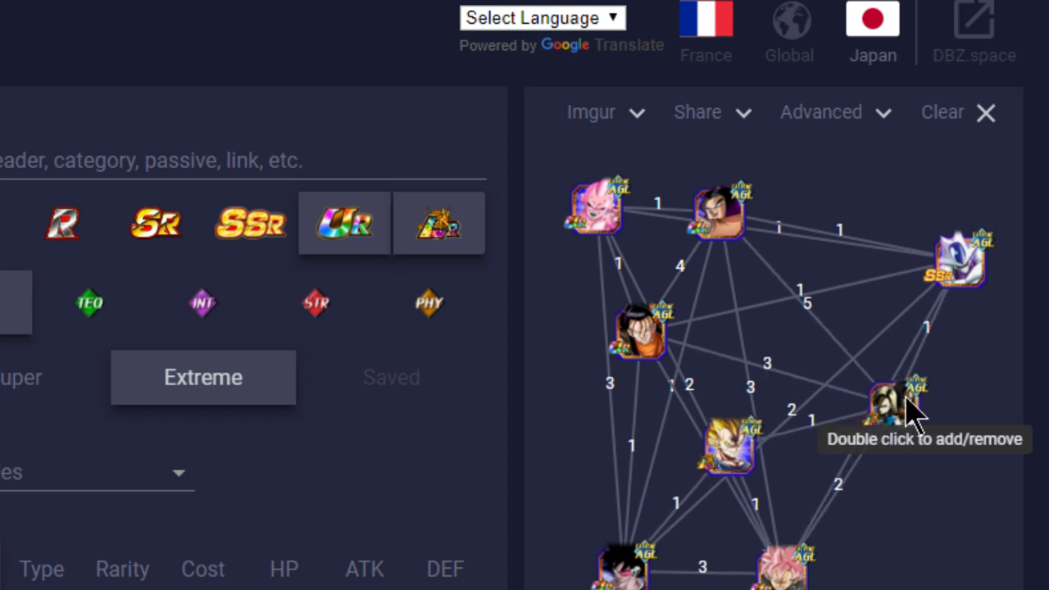
{"action": "mouse_move", "coordinate": [856, 328]}
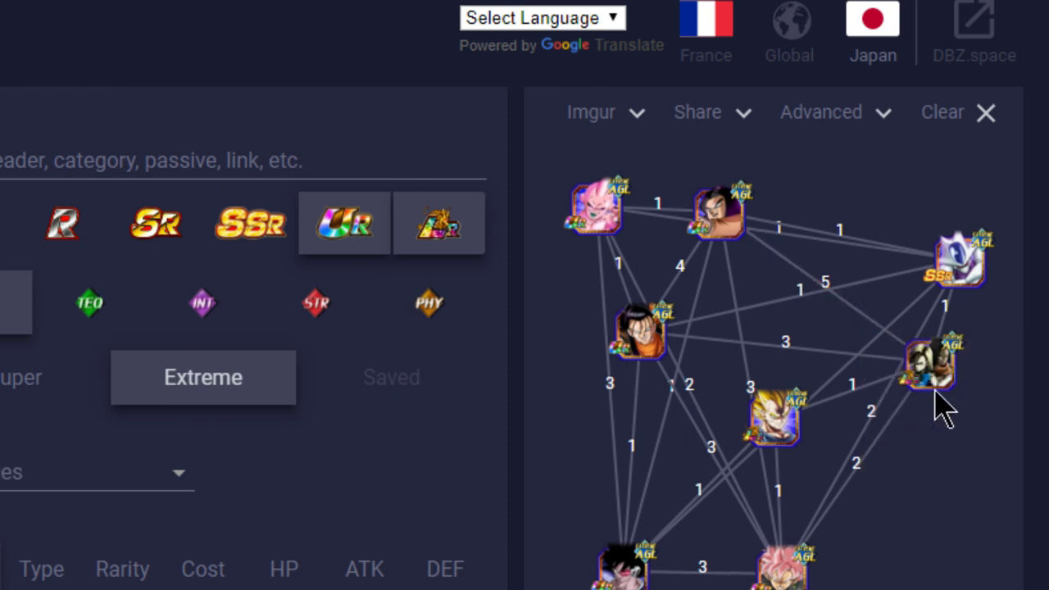
Step: Place the Android duo across from Android 17 along the diagram's upper edge, and move Buu (Kid) beneath Coora
{"action": "left_click_drag", "start_coordinate": [934, 388], "coordinate": [835, 217]}
{"action": "left_click_drag", "start_coordinate": [736, 225], "coordinate": [715, 241]}
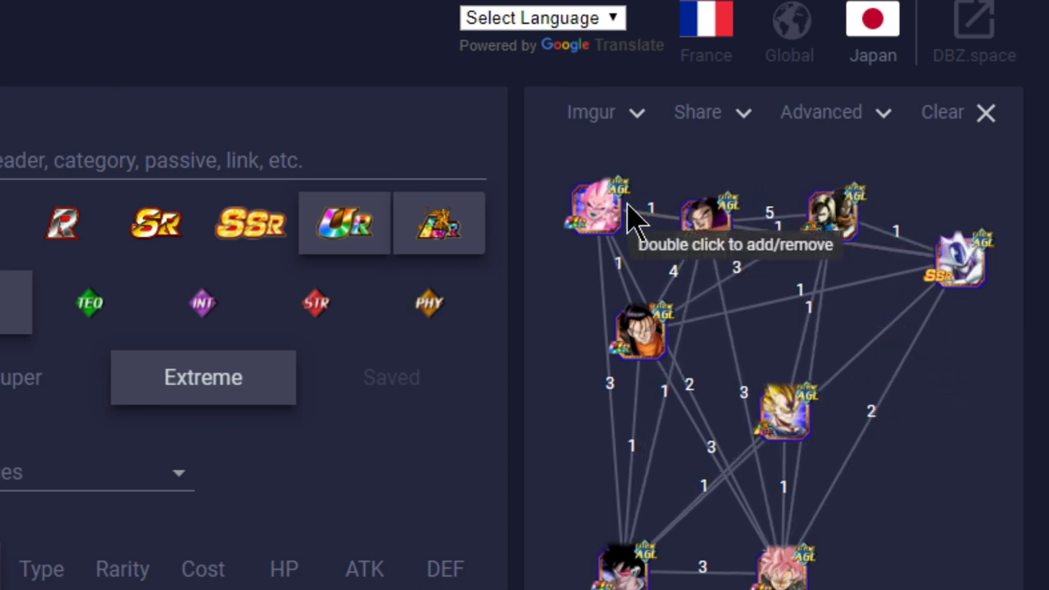
{"action": "left_click_drag", "start_coordinate": [628, 215], "coordinate": [920, 352]}
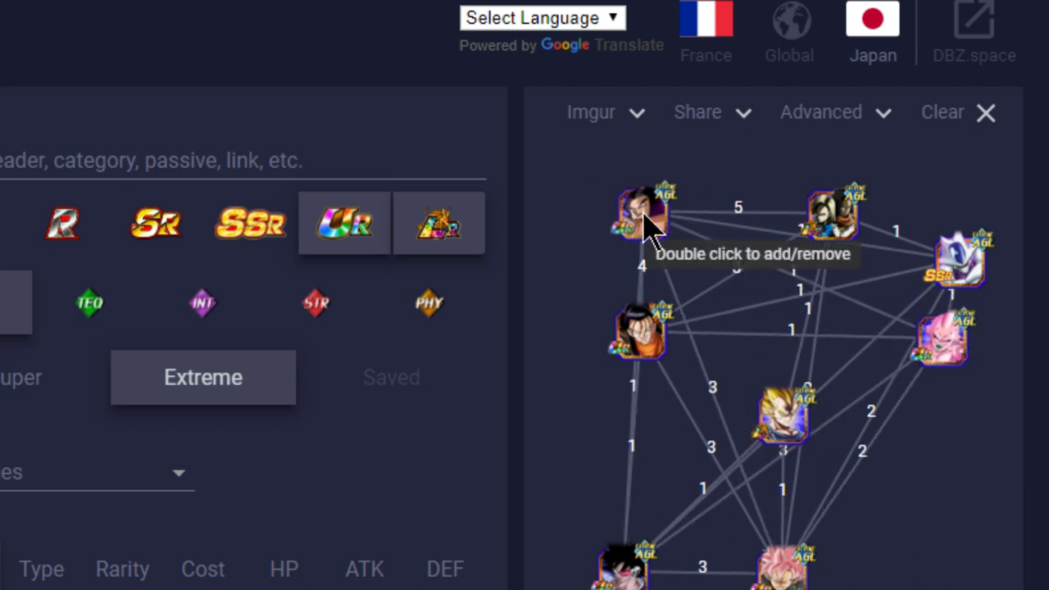
{"action": "mouse_move", "coordinate": [831, 230]}
{"action": "left_mouse_down"}
{"action": "mouse_move", "coordinate": [808, 230]}
{"action": "mouse_move", "coordinate": [847, 233]}
{"action": "left_mouse_up"}
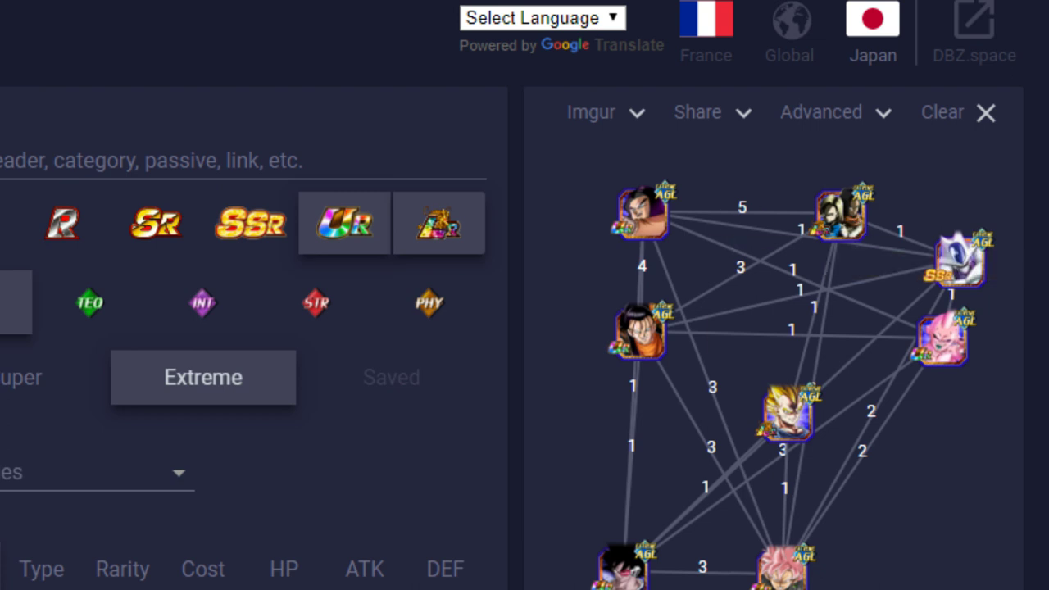
{"action": "mouse_move", "coordinate": [733, 324]}
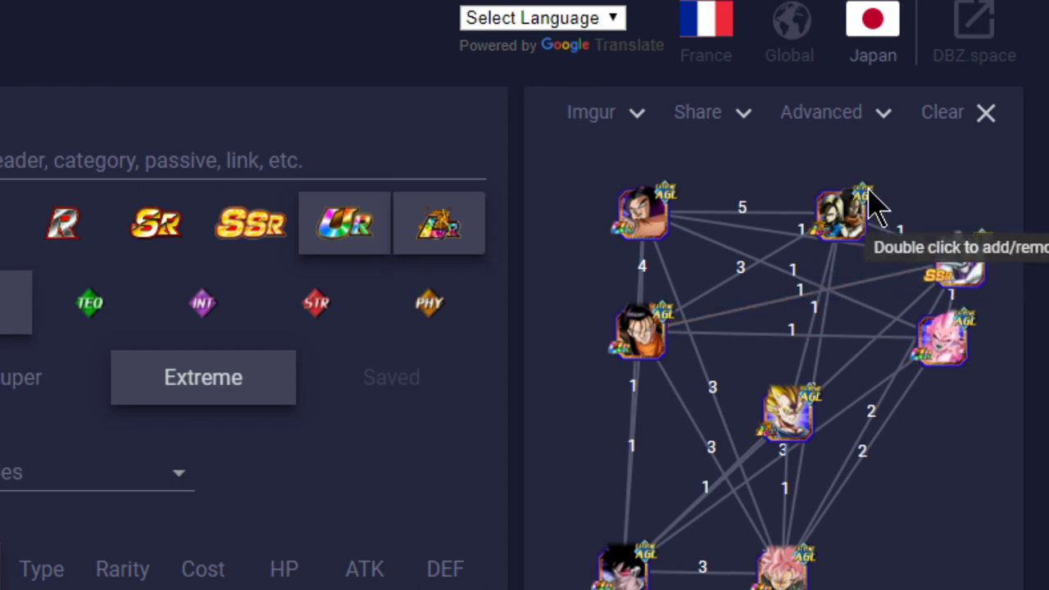
Step: Raise the Android duo and Android 17 in the link diagram, and move the orange-scarf Android 17 beneath Buu (Kid)
{"action": "left_click_drag", "start_coordinate": [872, 211], "coordinate": [812, 204]}
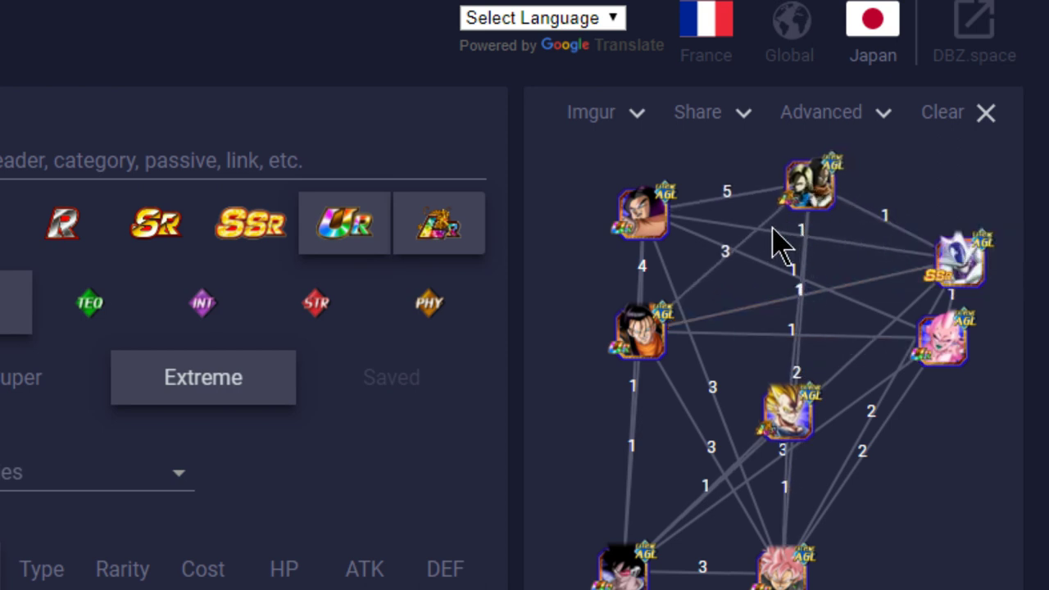
{"action": "mouse_move", "coordinate": [697, 298]}
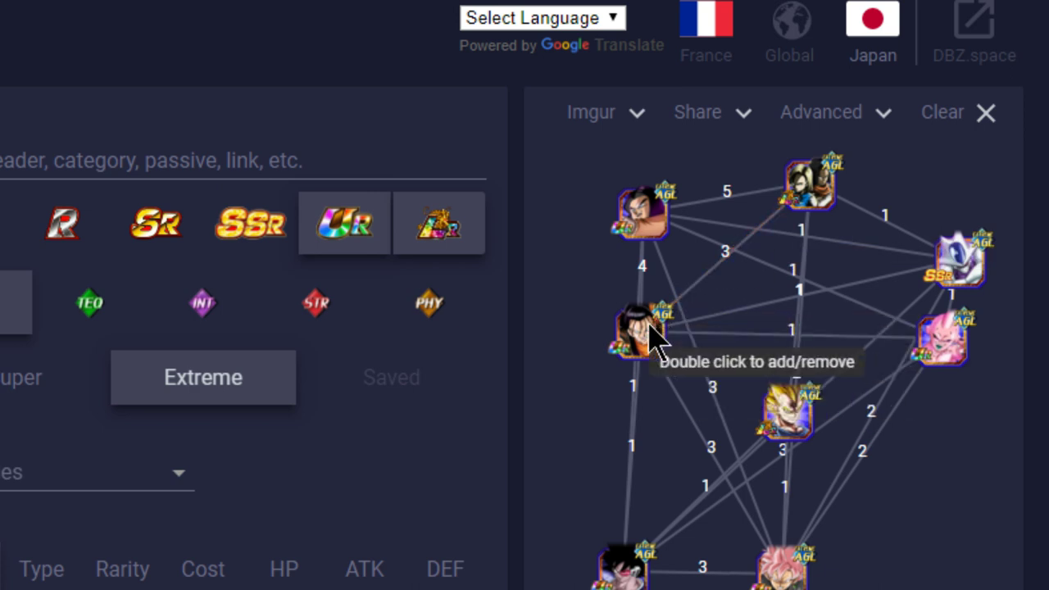
{"action": "left_click_drag", "start_coordinate": [652, 349], "coordinate": [966, 438]}
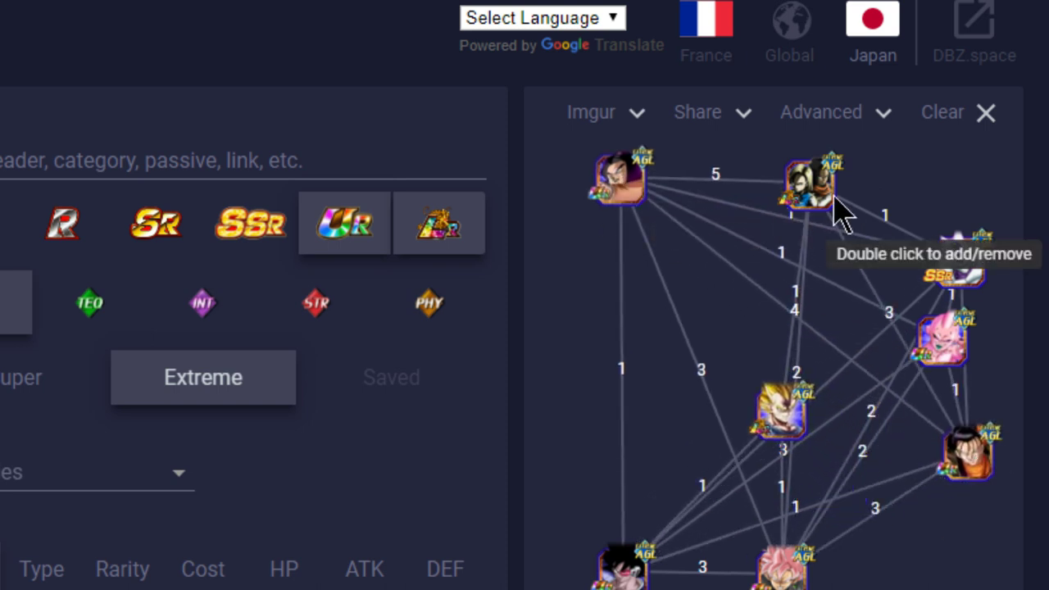
Step: Move the golden-haired LR card below Android 17, inspect its link with the Android duo, and remove the card from the diagram
{"action": "left_click_drag", "start_coordinate": [803, 416], "coordinate": [632, 369]}
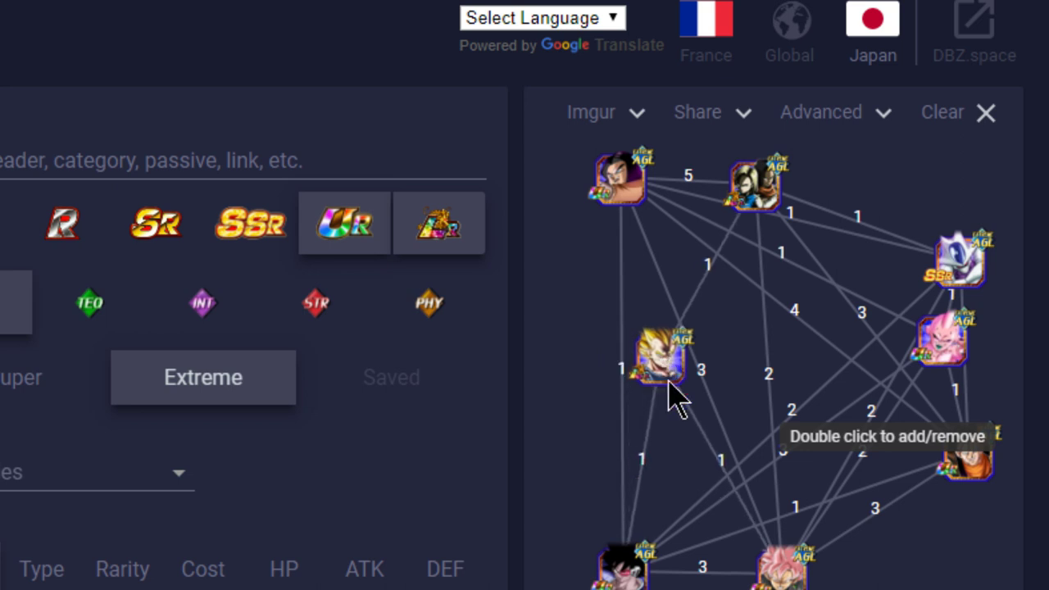
{"action": "mouse_move", "coordinate": [698, 426]}
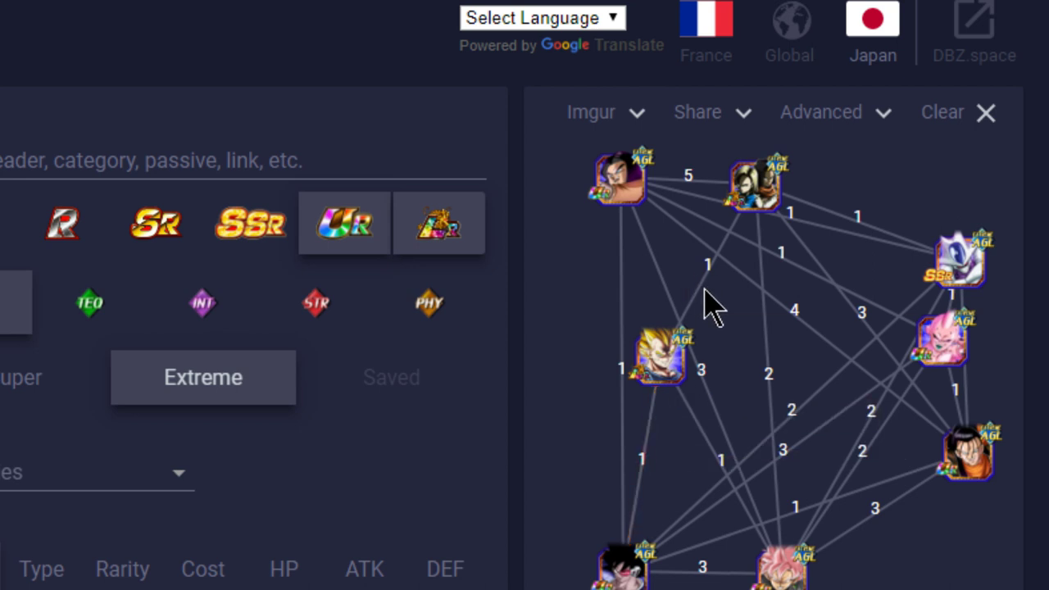
{"action": "mouse_move", "coordinate": [704, 301]}
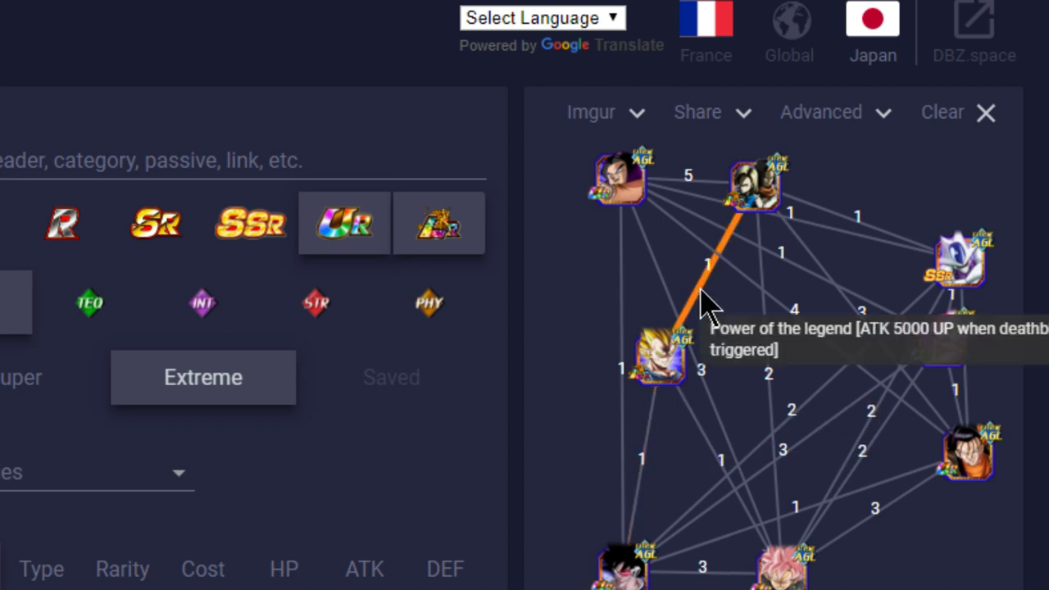
{"action": "double_click", "coordinate": [650, 373]}
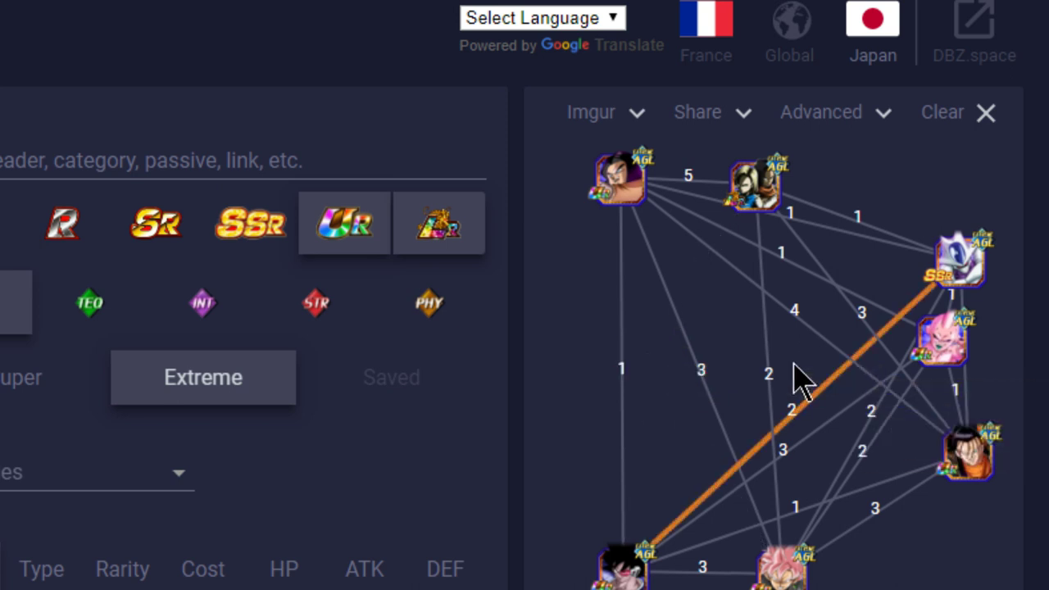
Step: Add Android 18 to the link diagram beneath the Android duo, and inspect her links with the orange-scarf Android 17
{"action": "scroll", "coordinate": [702, 373], "scroll_direction": "down", "scroll_amount": 3}
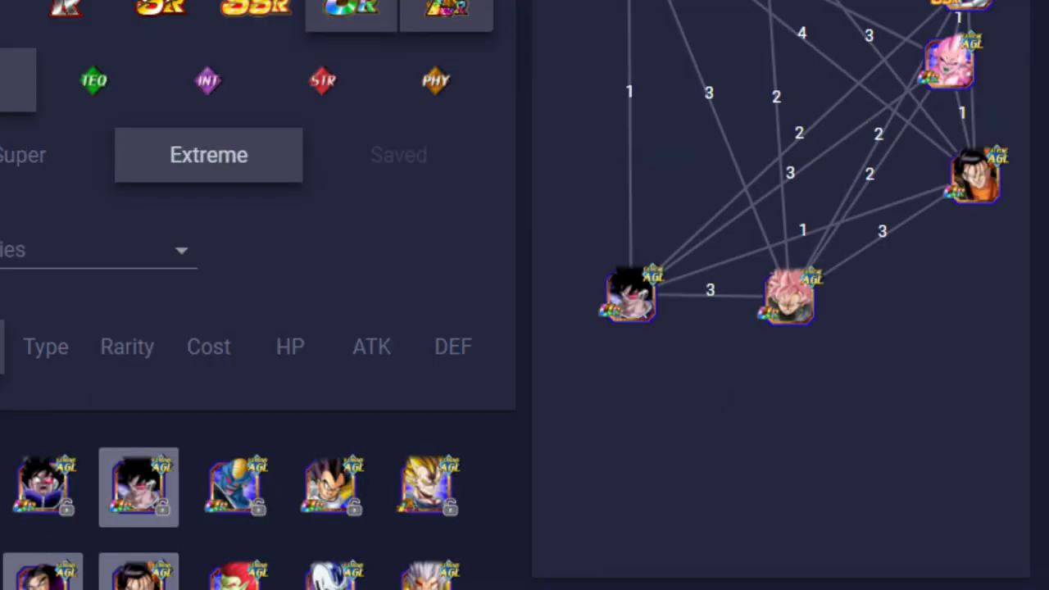
{"action": "scroll", "coordinate": [727, 480], "scroll_direction": "up", "scroll_amount": 3}
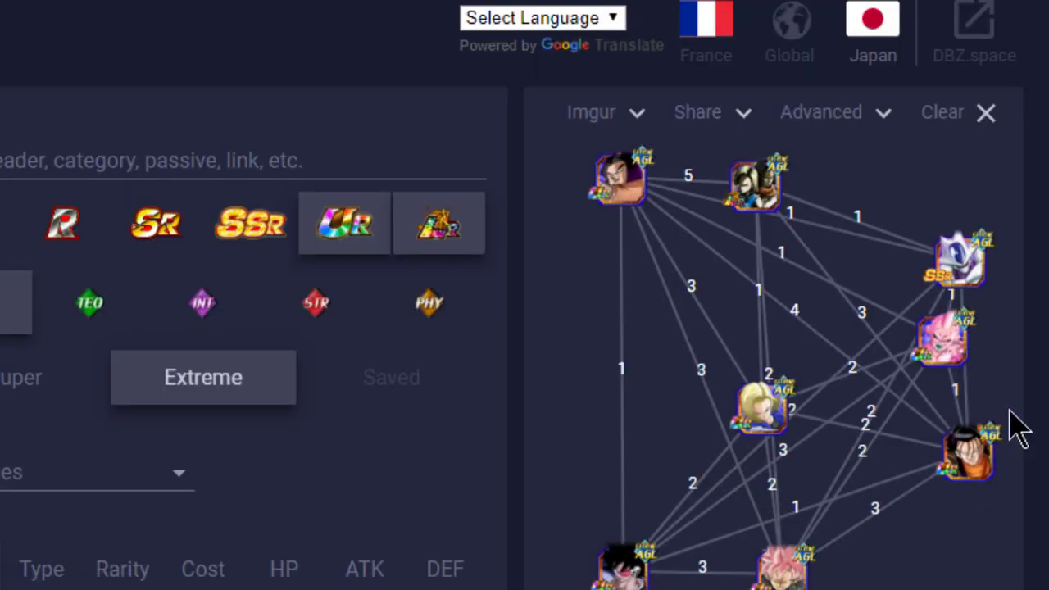
{"action": "left_click_drag", "start_coordinate": [754, 410], "coordinate": [747, 348]}
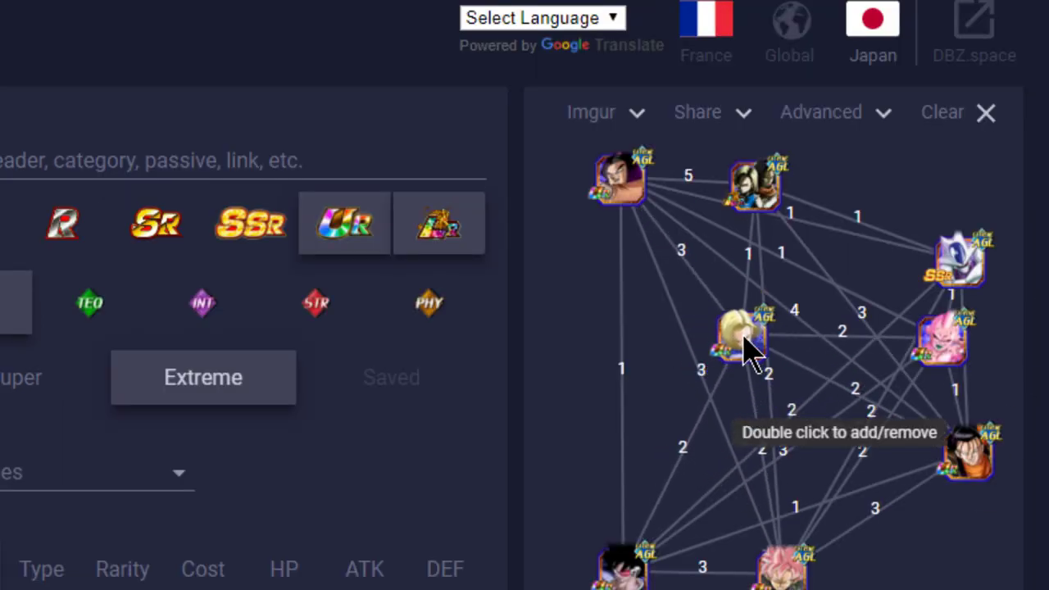
{"action": "scroll", "coordinate": [747, 352], "scroll_direction": "down", "scroll_amount": 3}
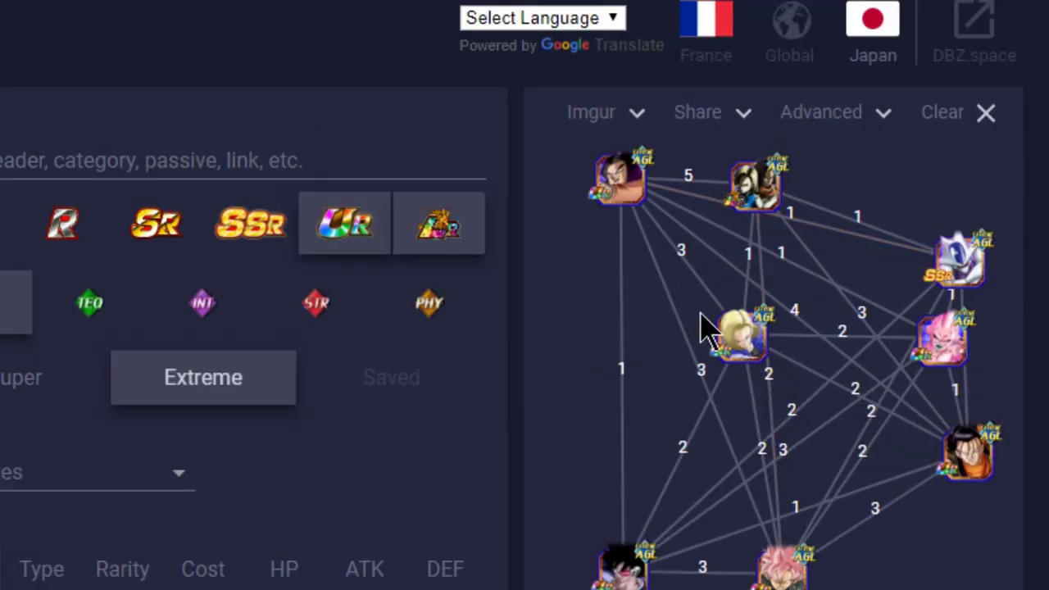
{"action": "left_click_drag", "start_coordinate": [762, 348], "coordinate": [705, 344]}
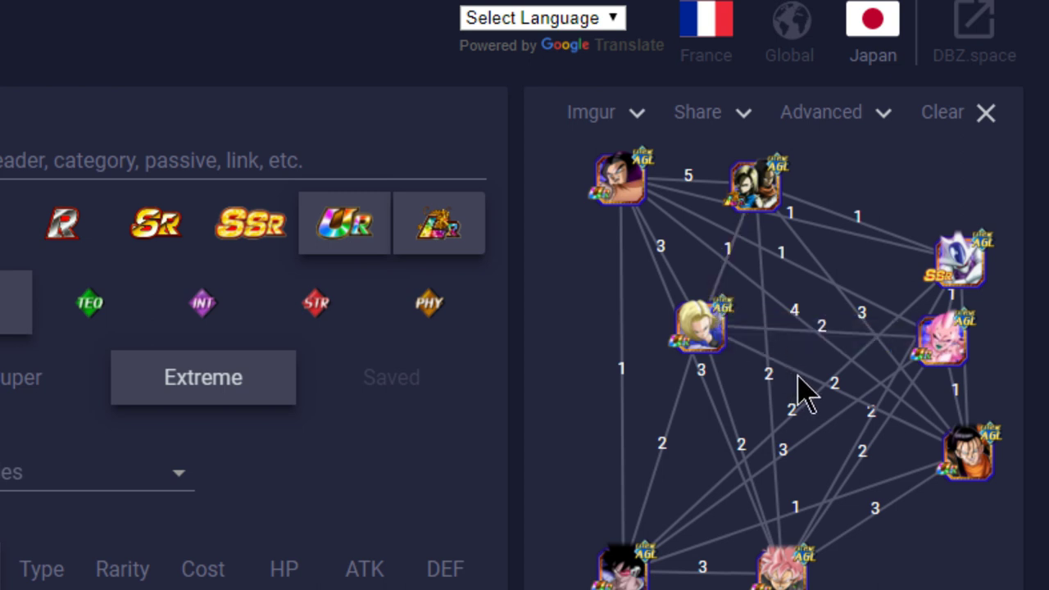
{"action": "mouse_move", "coordinate": [804, 378]}
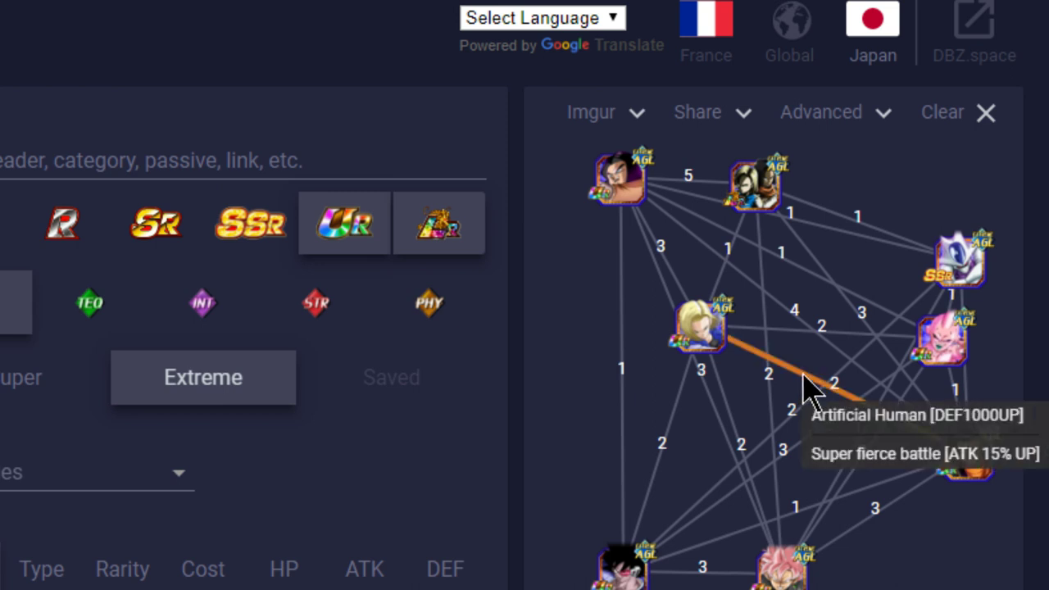
Step: Move Android 18 above Coora, remove Buu (Kid) and the orange-scarf Android 17, and lower Coora and Android 18 in the diagram
{"action": "left_click_drag", "start_coordinate": [703, 336], "coordinate": [964, 200]}
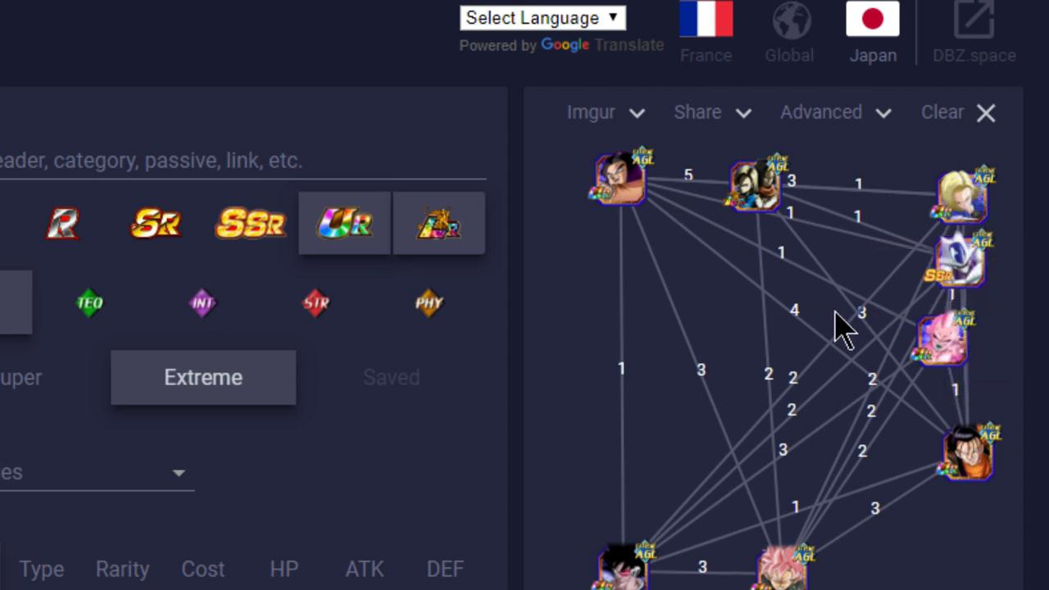
{"action": "left_click_drag", "start_coordinate": [943, 368], "coordinate": [955, 276]}
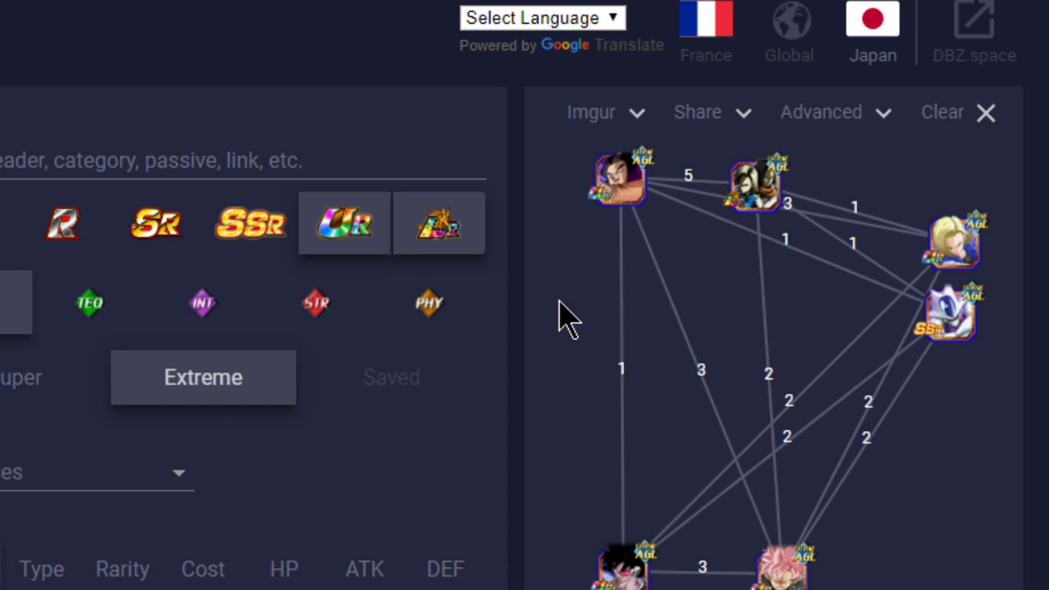
{"action": "scroll", "coordinate": [545, 383], "scroll_direction": "down", "scroll_amount": 3}
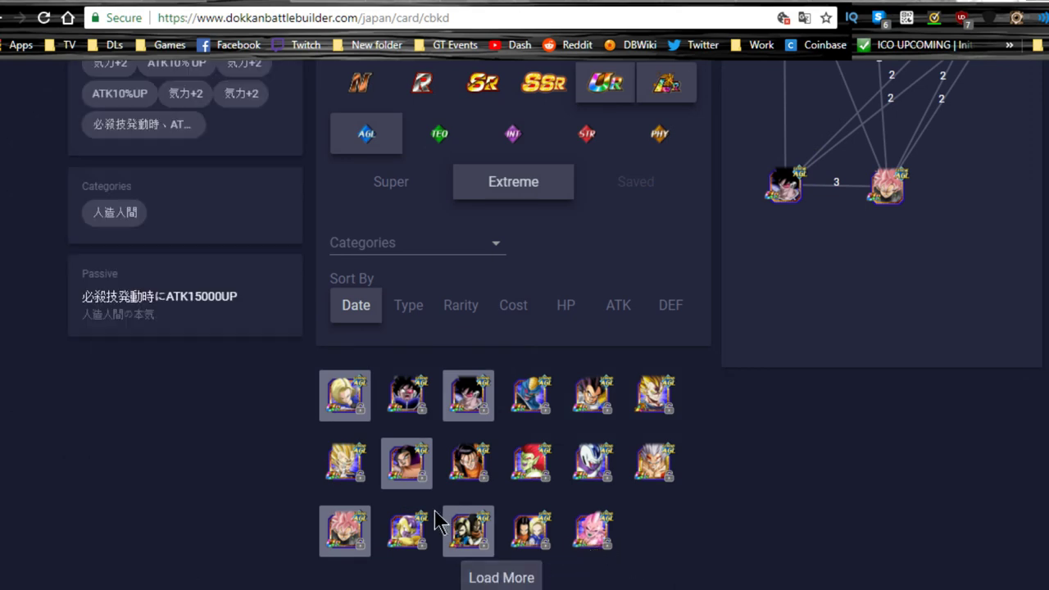
Step: Examine the links, categories and passives of other Extreme AGL cards, including Super Baby 1 and Bata, as possible teammates for Coora
{"action": "mouse_move", "coordinate": [459, 477]}
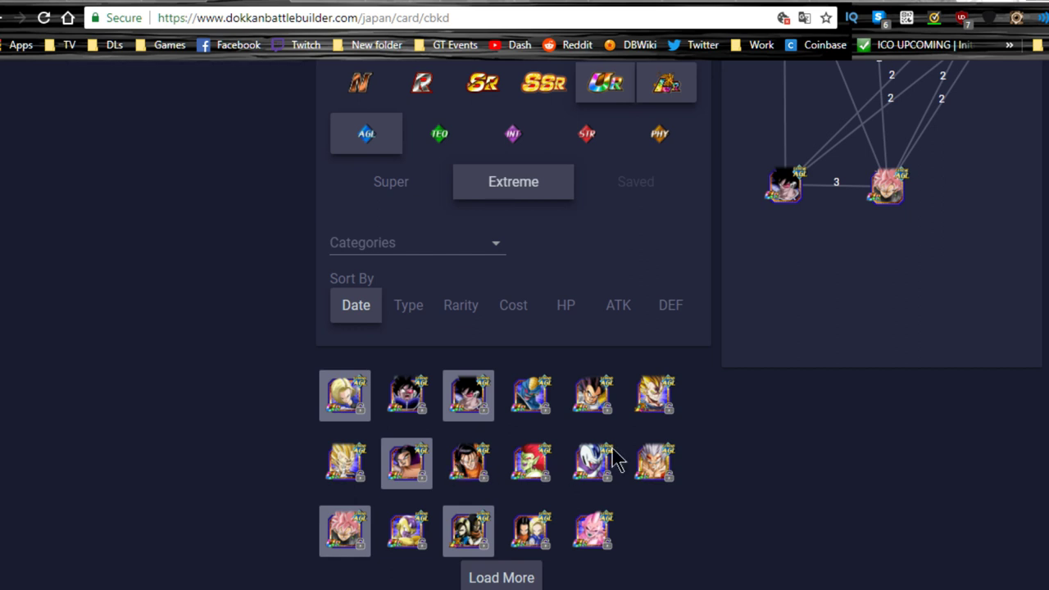
{"action": "mouse_move", "coordinate": [582, 463]}
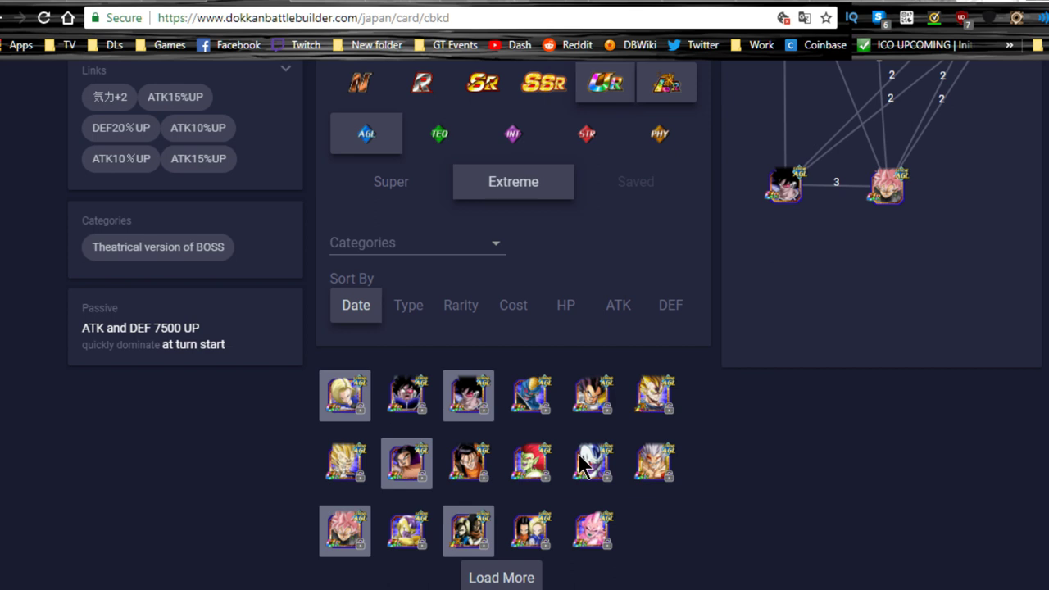
{"action": "mouse_move", "coordinate": [658, 482]}
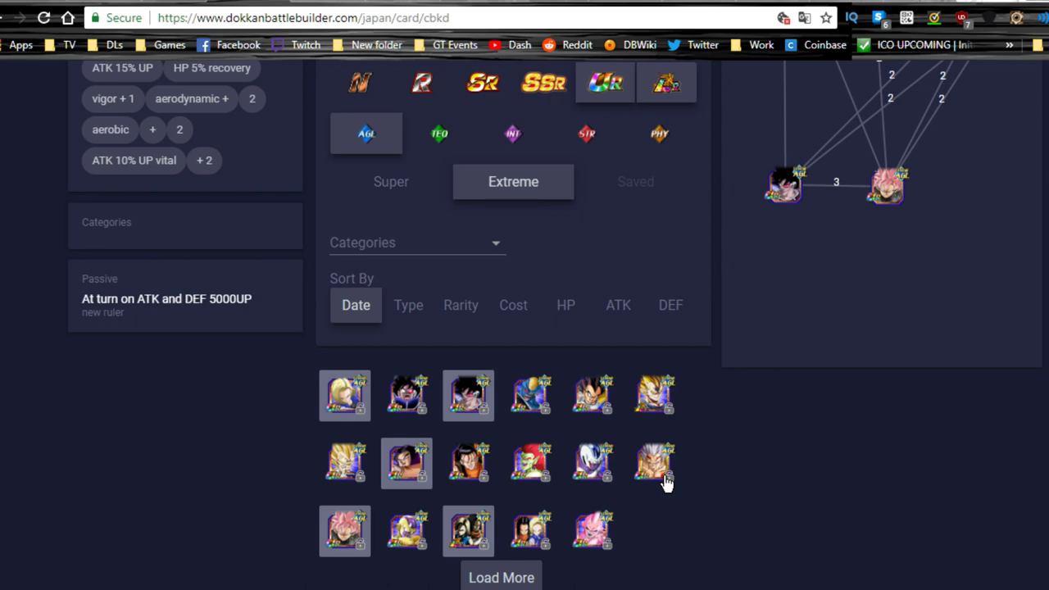
{"action": "left_click", "coordinate": [664, 480]}
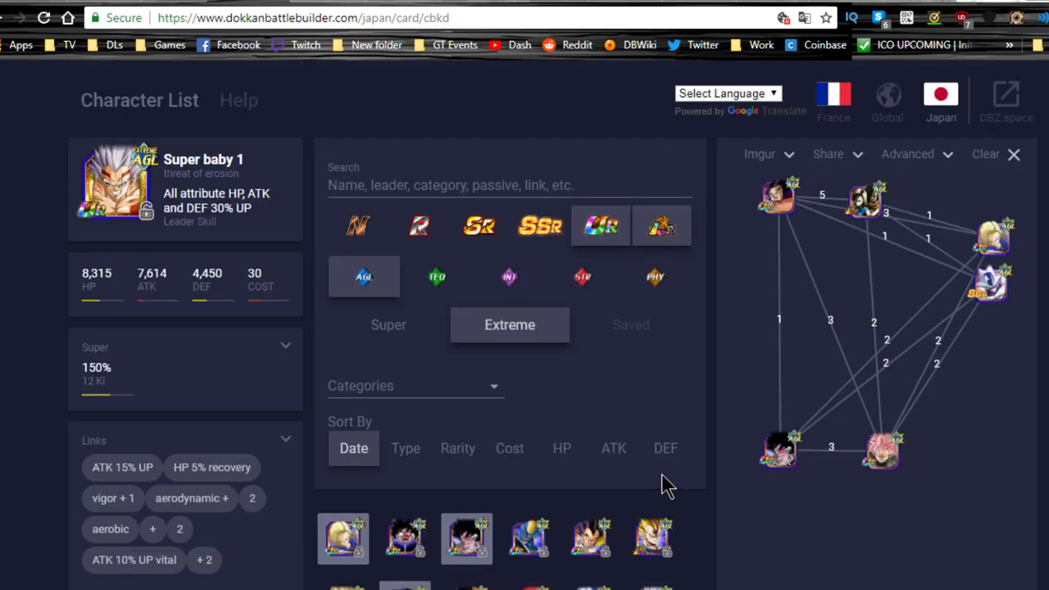
{"action": "mouse_move", "coordinate": [785, 213]}
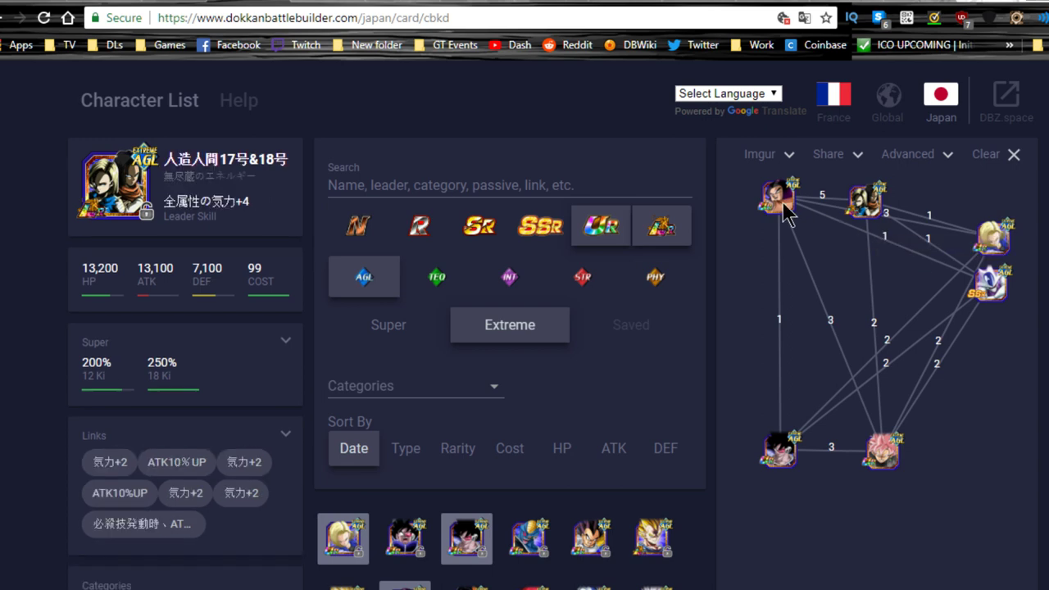
{"action": "mouse_move", "coordinate": [529, 525]}
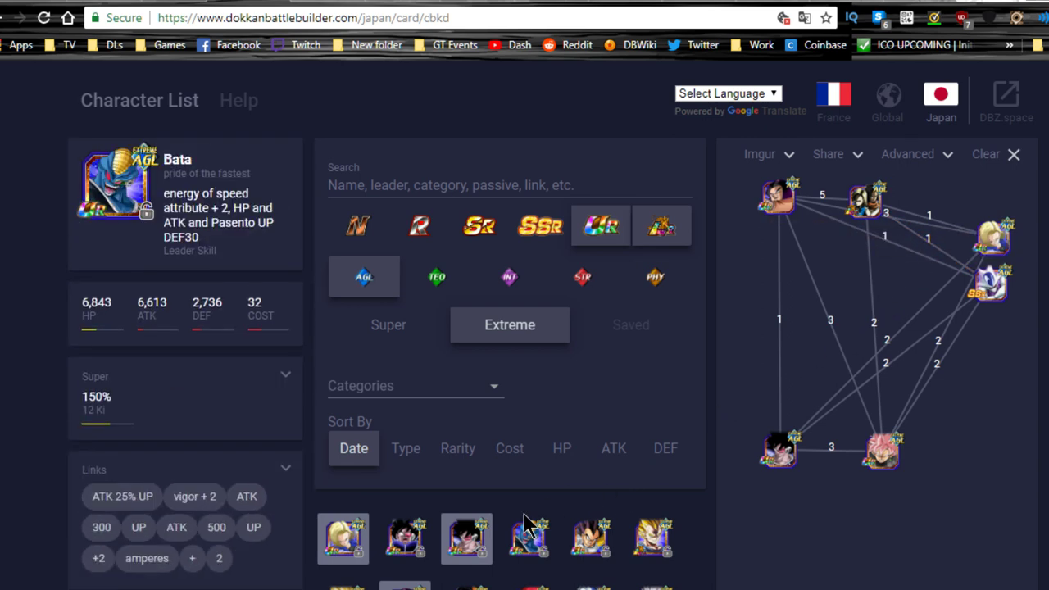